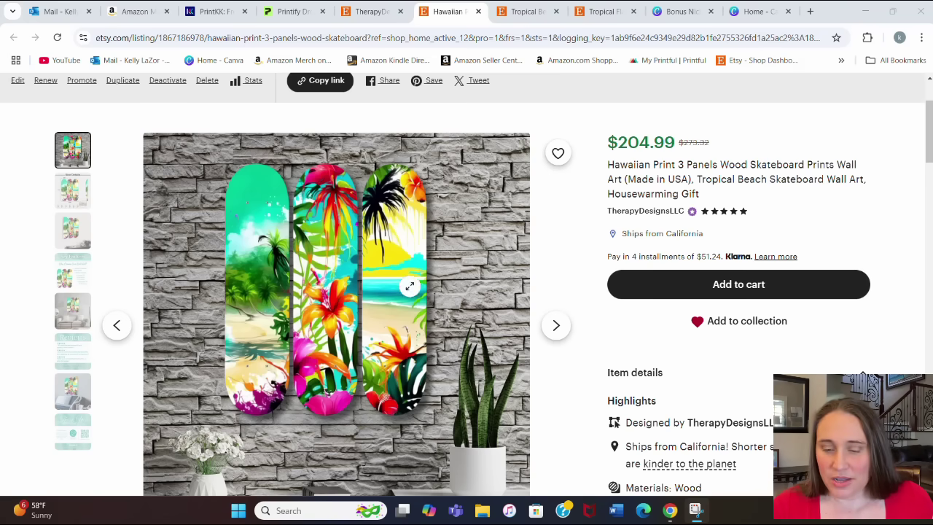
Page through the listing's size, Key Features, living-room and Reviews photos to the Thank You card.
left_click(553, 328)
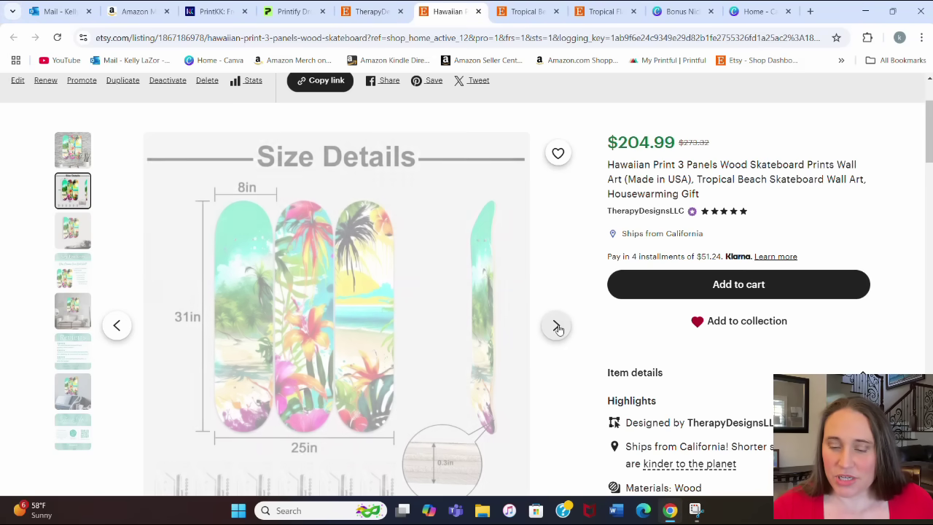
scroll(553, 324, "down", 2)
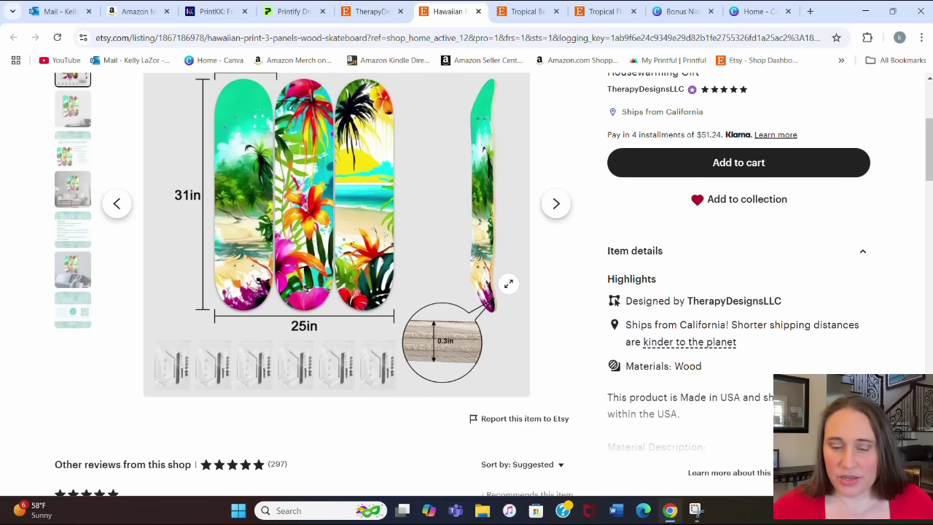
left_click(557, 207)
scroll(557, 210, "up", 1)
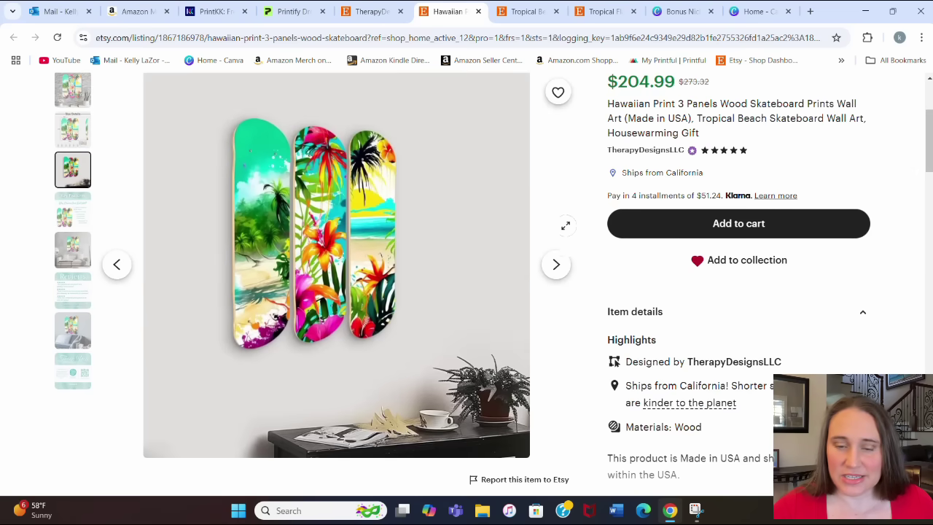
left_click(555, 267)
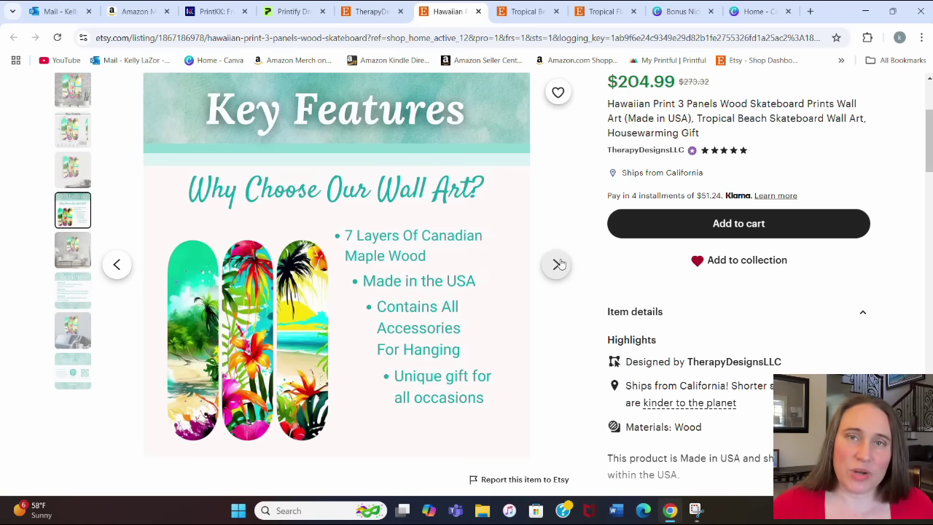
left_click(557, 263)
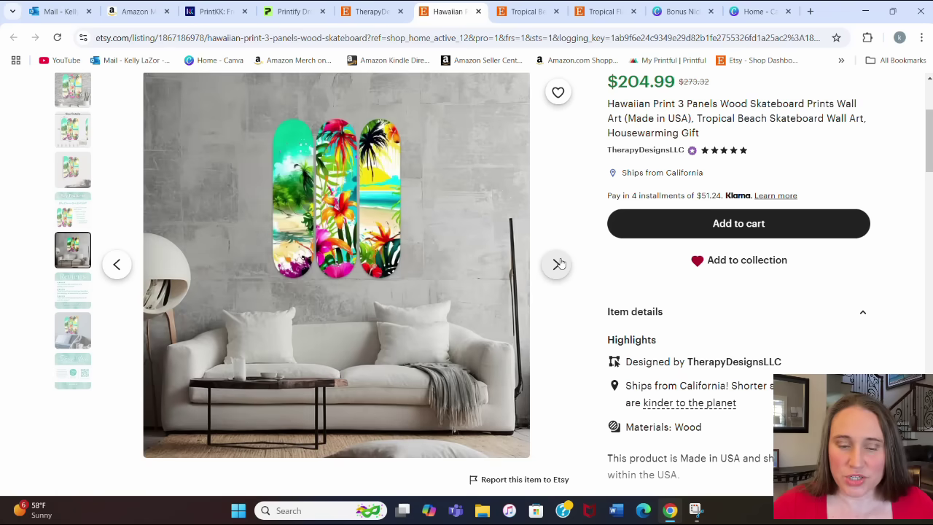
left_click(557, 263)
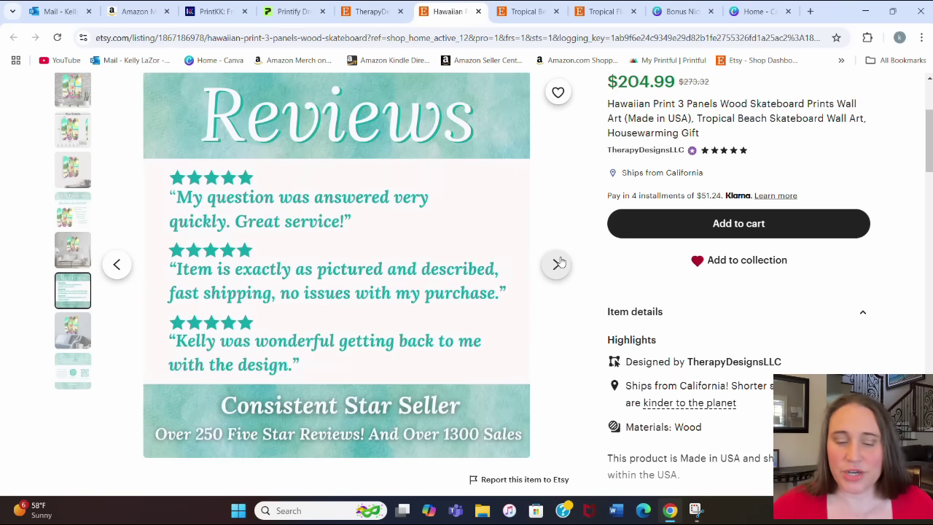
left_click(557, 264)
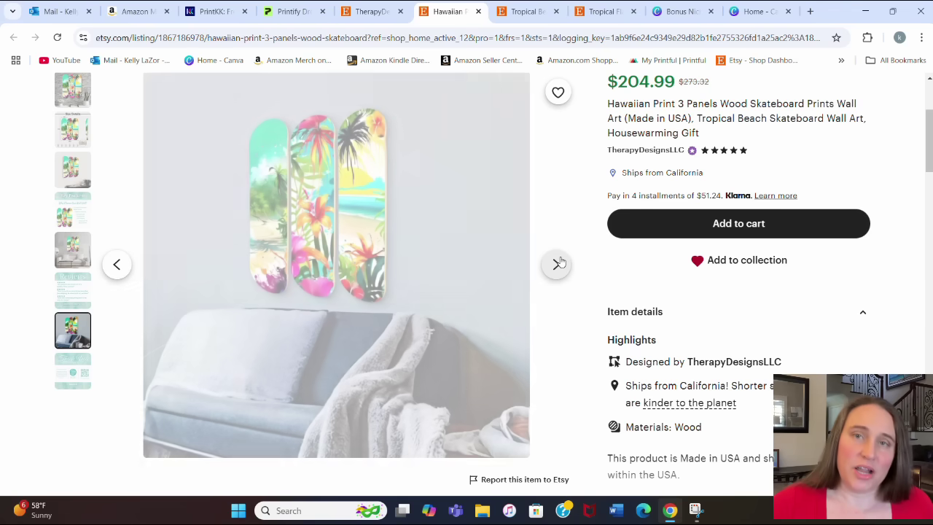
left_click(557, 263)
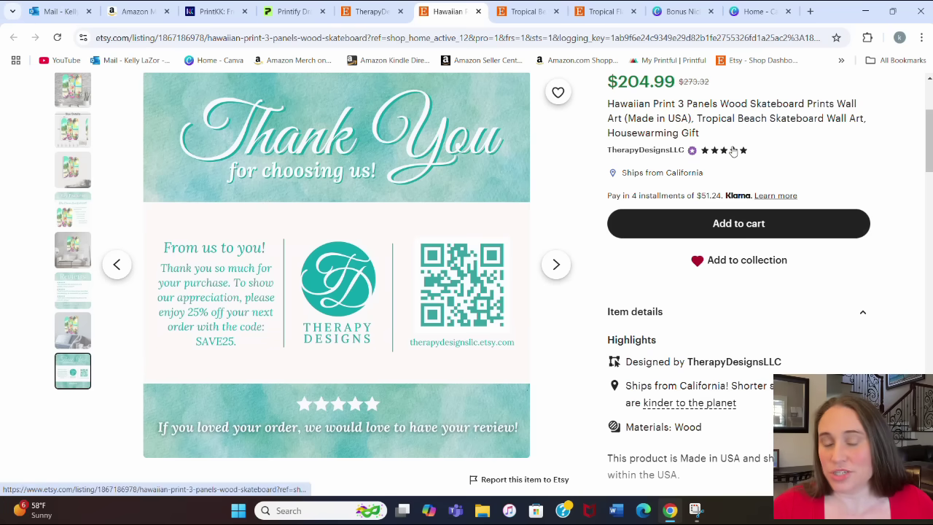
scroll(736, 151, "up", 1)
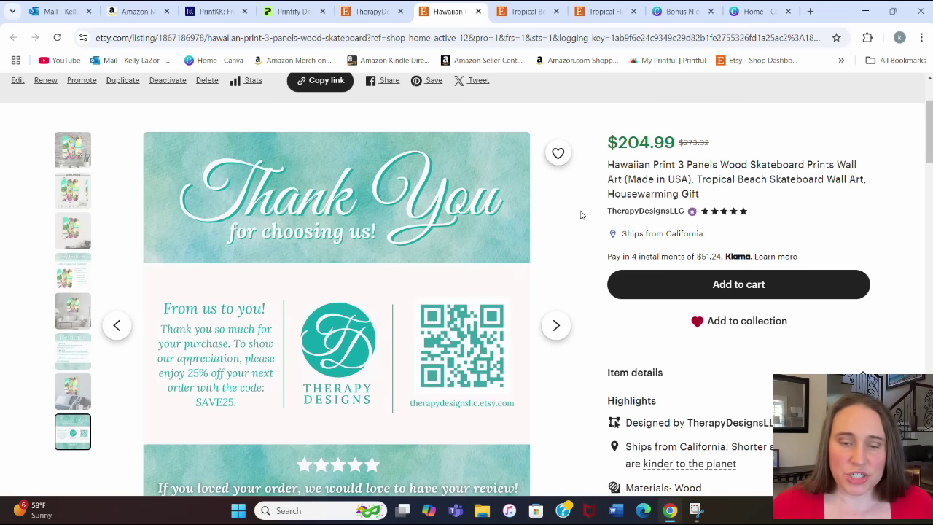
Switch to the PrintKK homepage and bring up its Products category mega-menu.
left_click(213, 11)
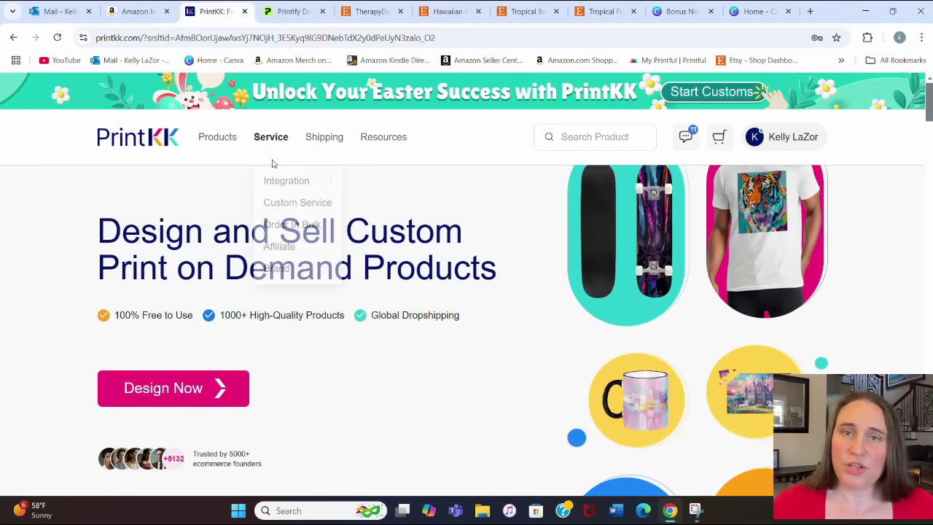
mouse_move(234, 146)
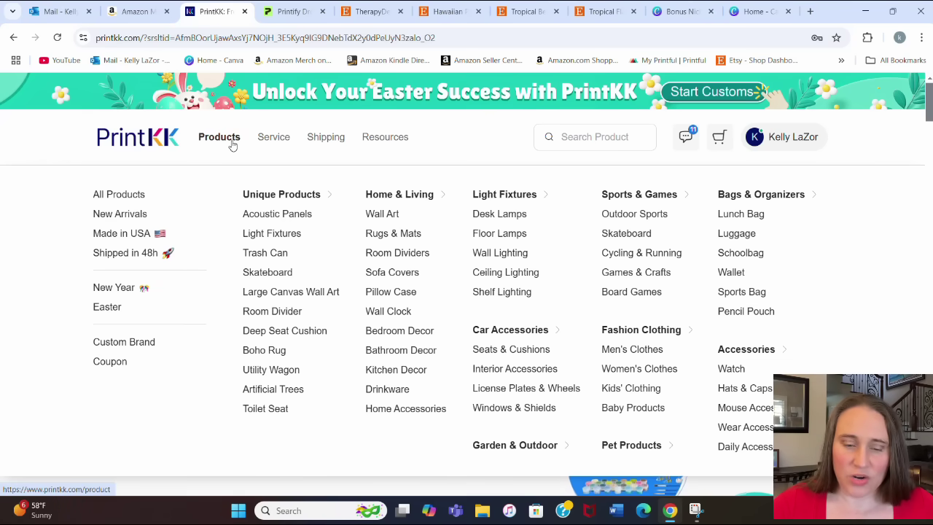
Browse the Made in USA range and open the 3 Panels Wood Skateboard Prints Wall Art page.
left_click(119, 239)
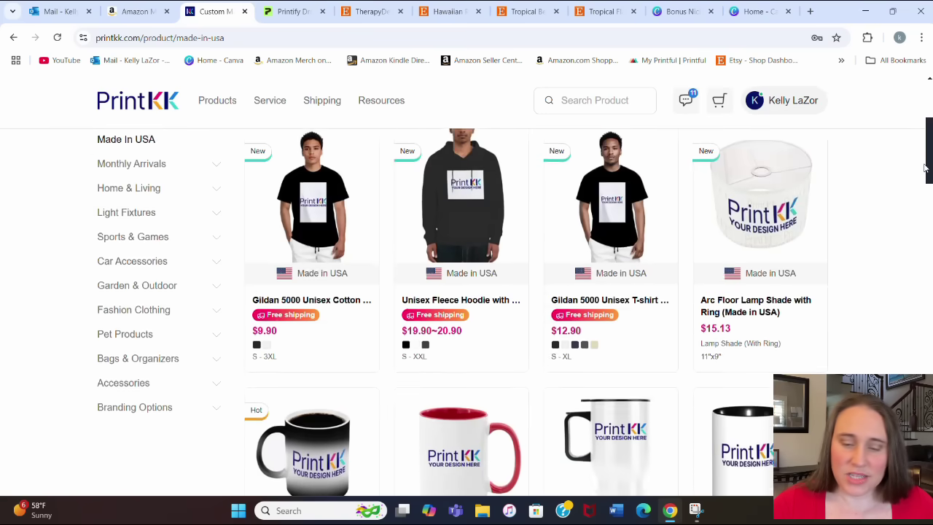
scroll(685, 197, "down", 1)
scroll(879, 174, "down", 1)
scroll(878, 175, "down", 4)
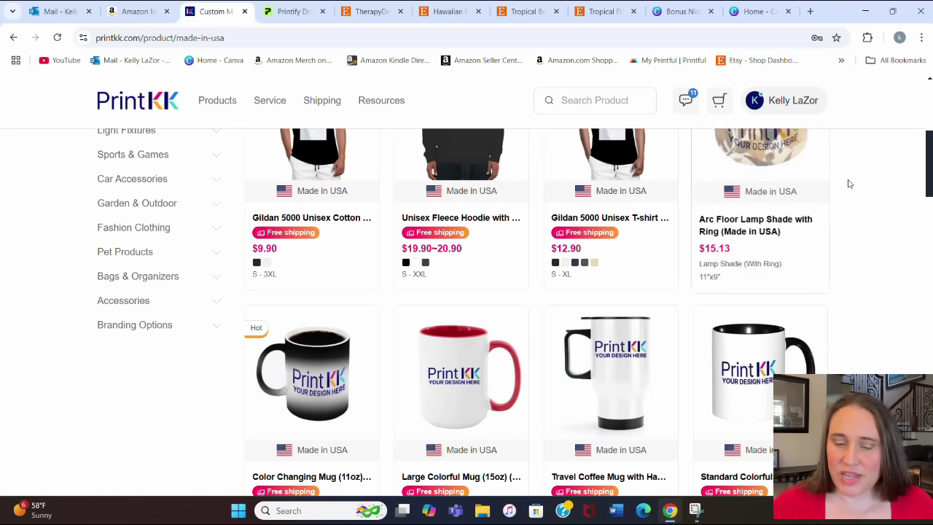
scroll(895, 143, "down", 3)
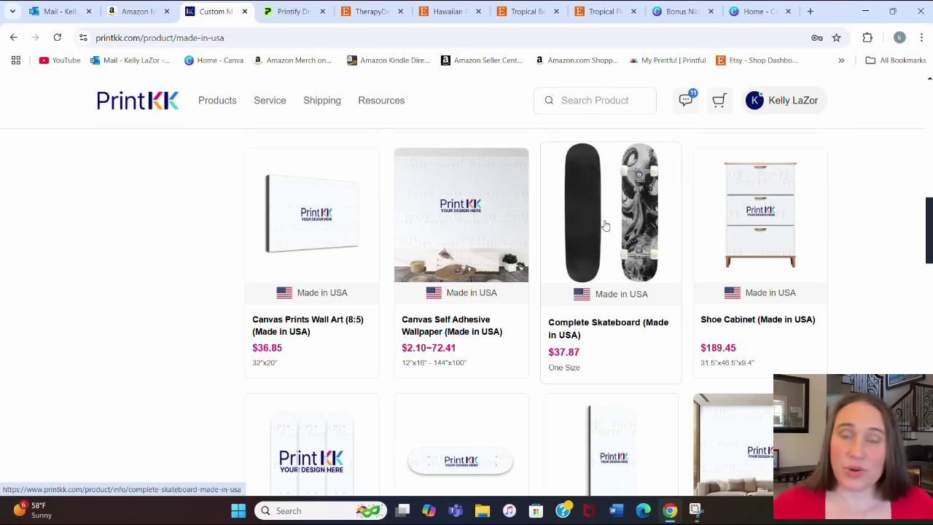
scroll(755, 221, "down", 2)
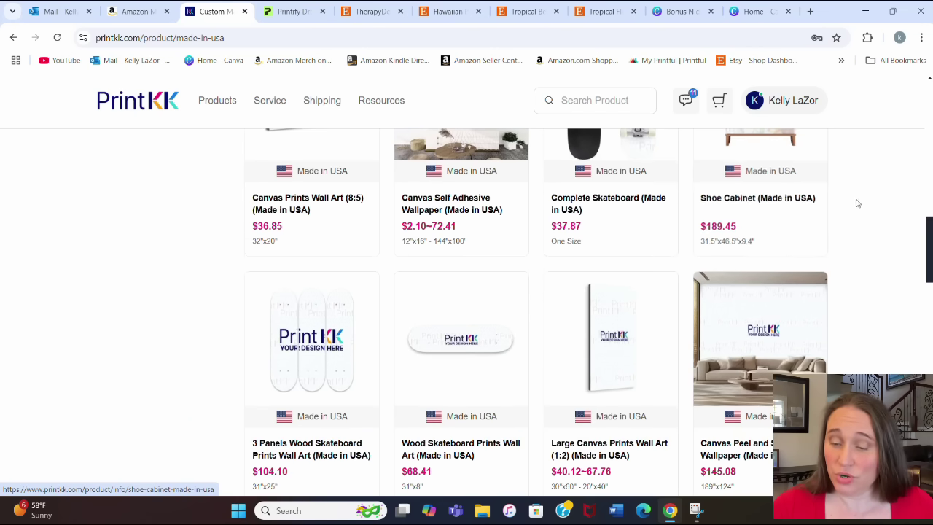
scroll(857, 203, "down", 1)
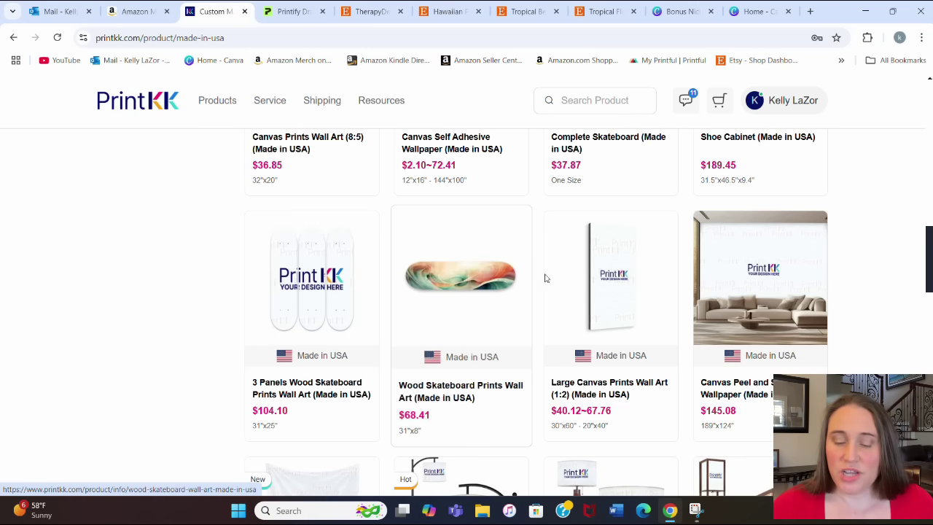
scroll(545, 278, "down", 3)
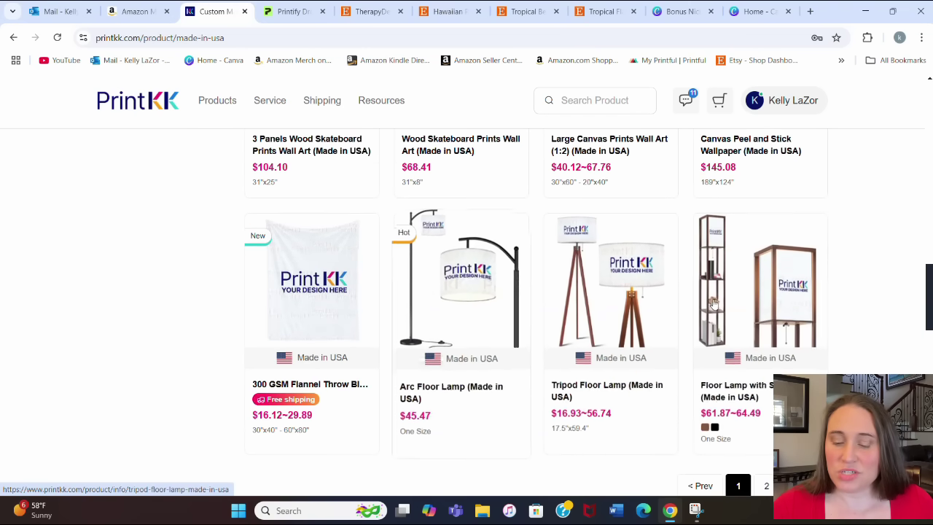
scroll(680, 305, "up", 2)
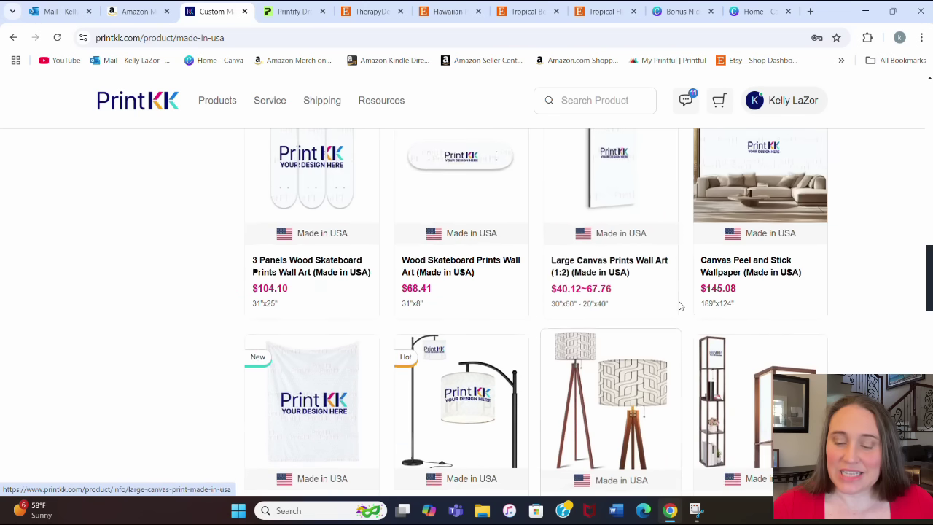
scroll(488, 290, "up", 2)
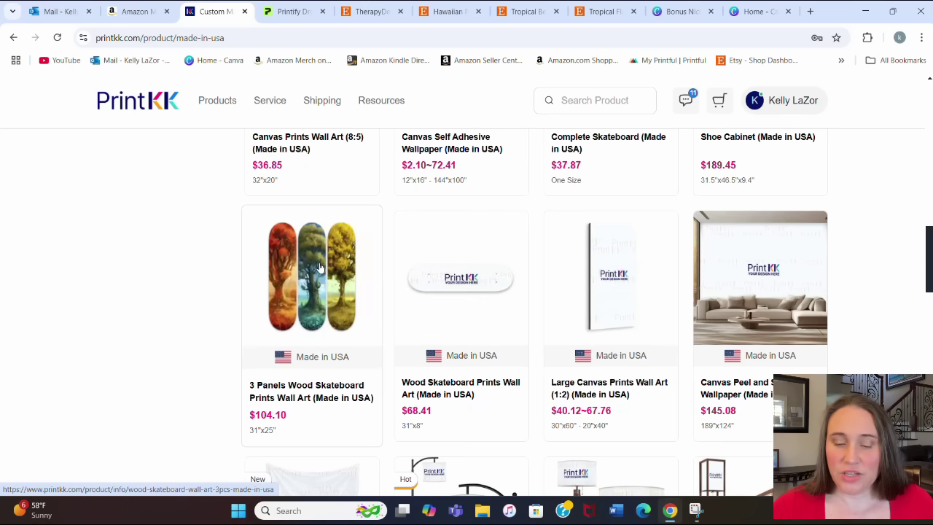
left_click(319, 268)
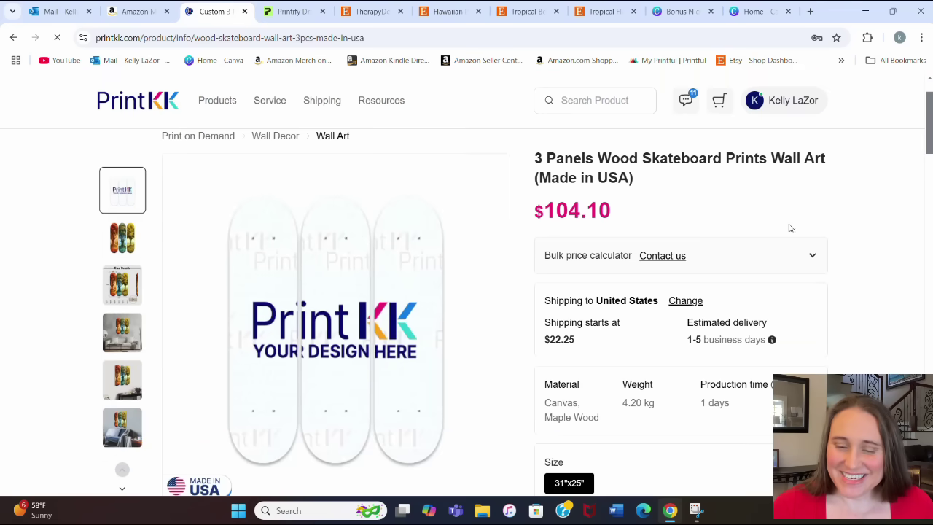
scroll(247, 248, "down", 1)
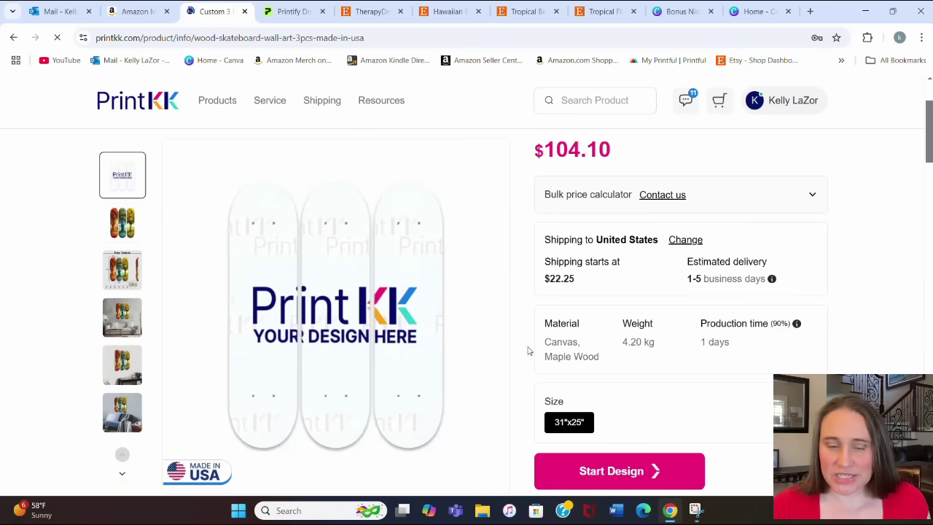
Launch Design Maker for the 3-panel skateboard set and rotate its 3D preview.
left_click(644, 470)
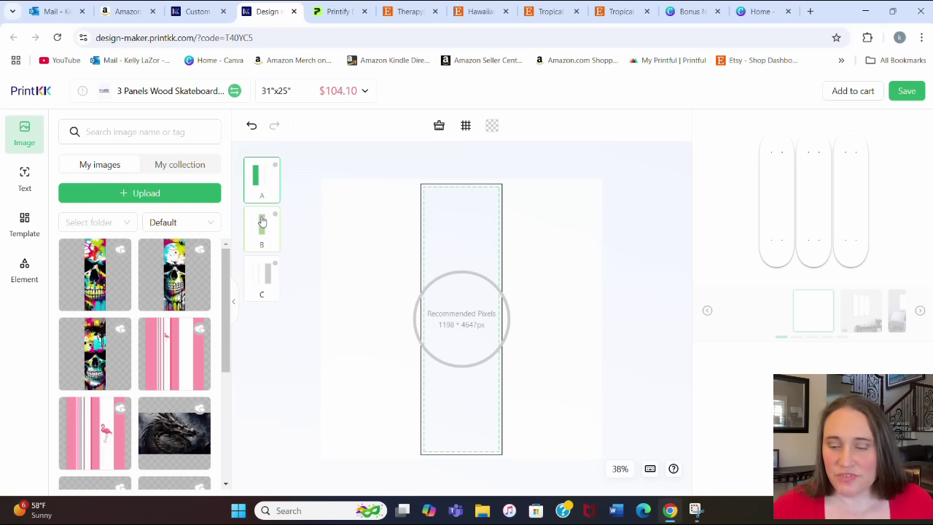
left_click_drag(816, 168, 524, 236)
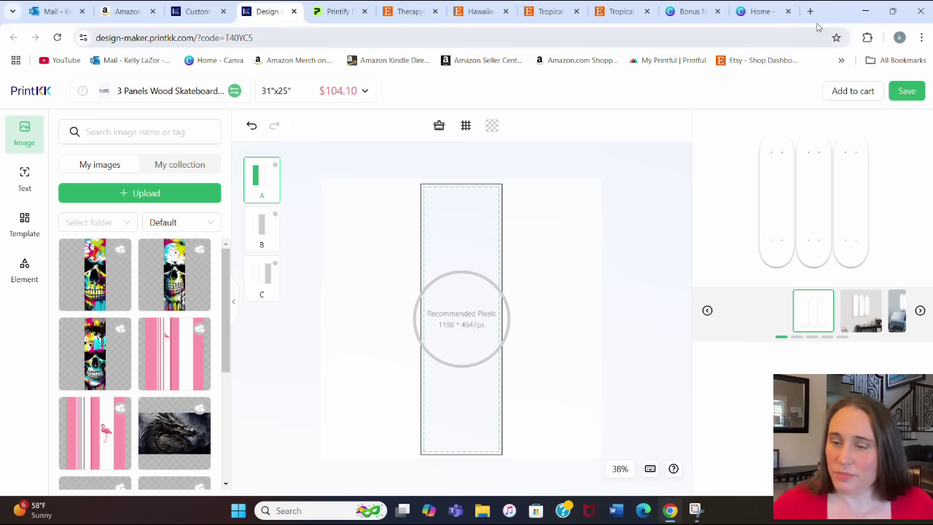
Create a new Canva custom-size design of 1500 × 5050 px.
left_click(771, 9)
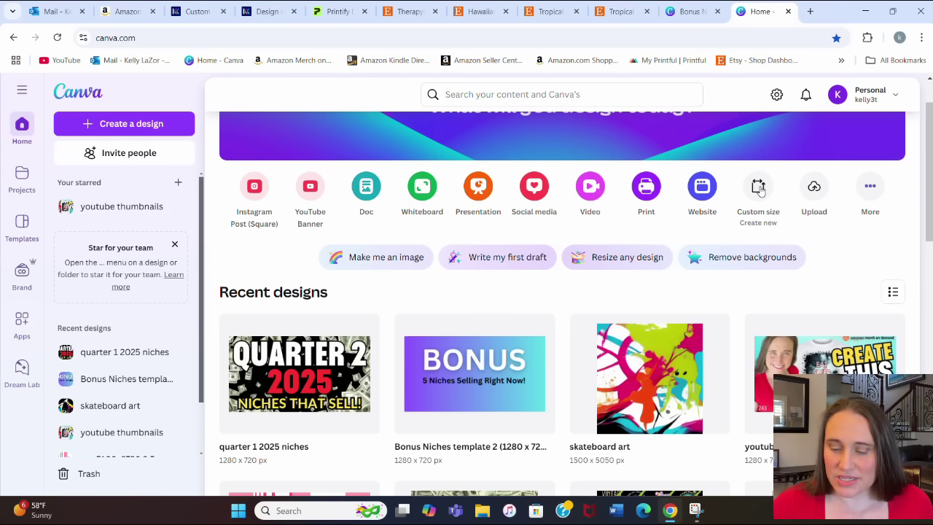
left_click(758, 187)
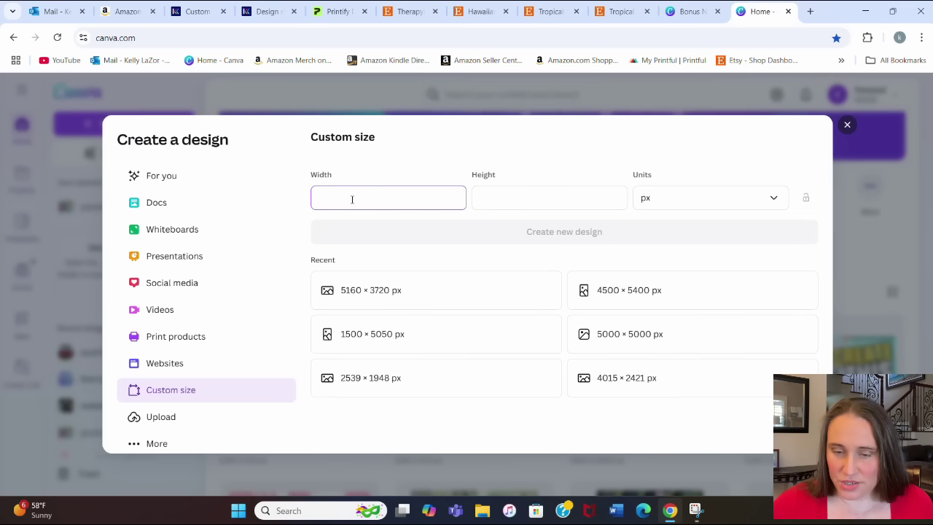
type("1500")
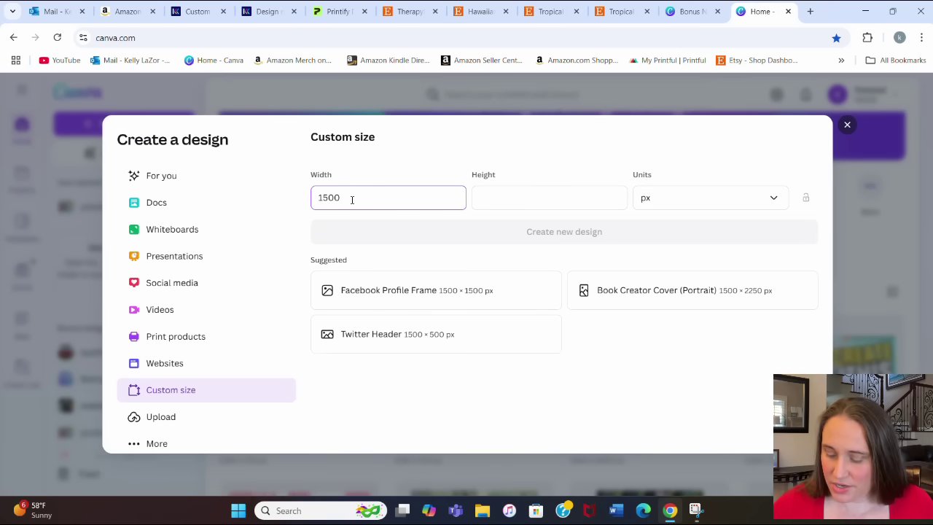
left_click(502, 195)
type("5050")
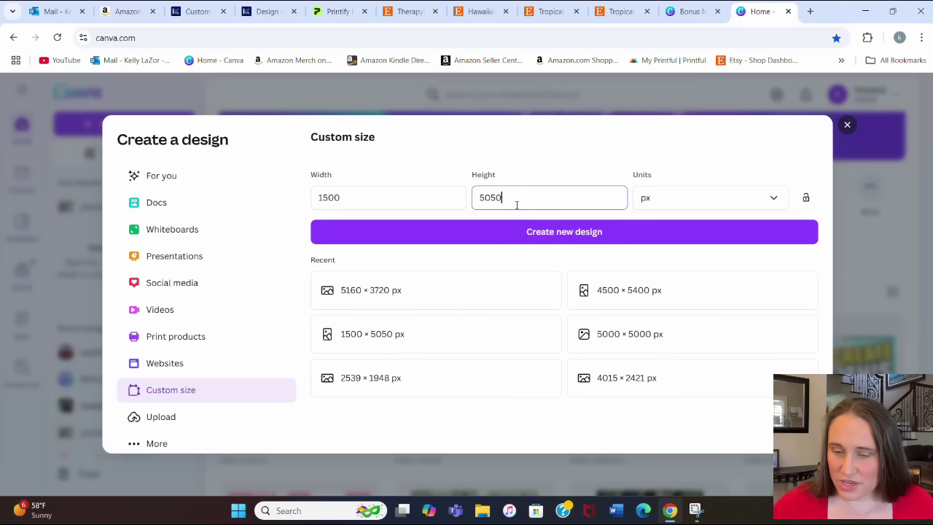
left_click(572, 237)
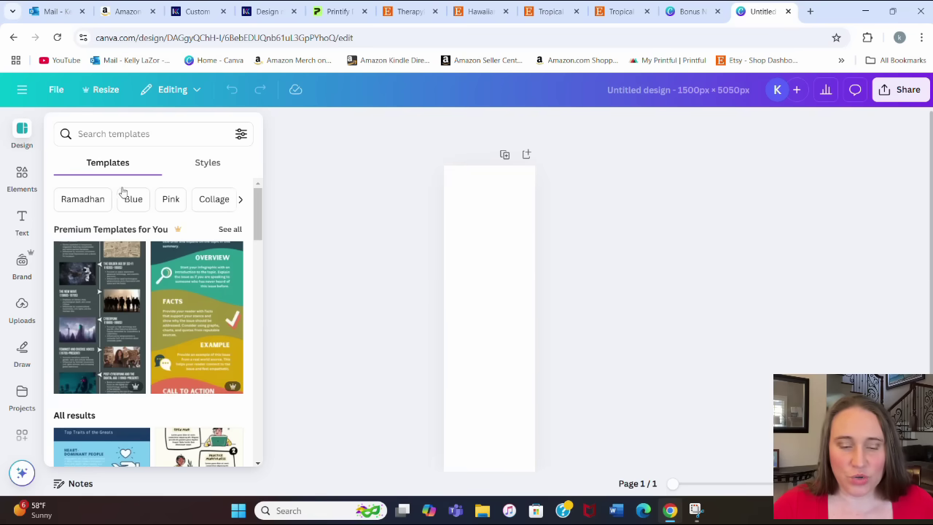
Browse the Apps panel's Discover list down to AI apps like T-shirt Designer and Paintsplash Art.
scroll(19, 204, "down", 3)
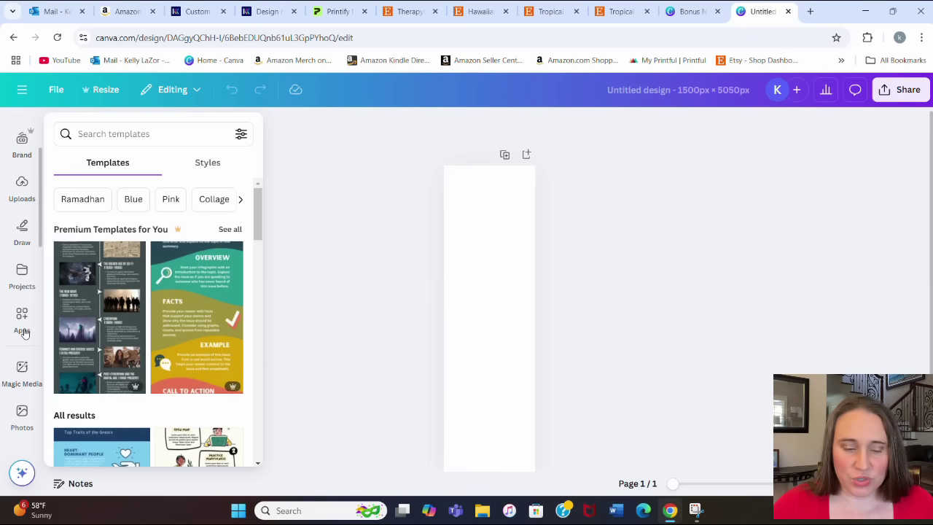
left_click(22, 326)
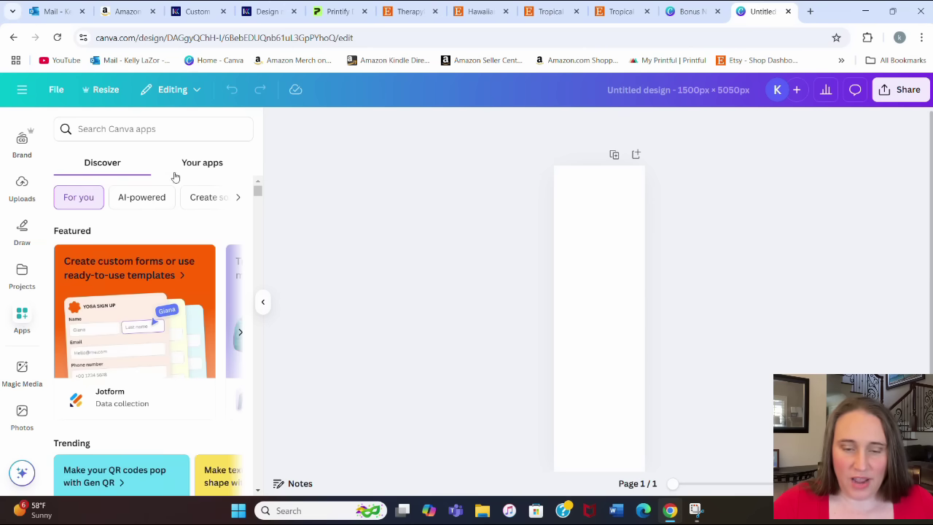
scroll(191, 217, "down", 5)
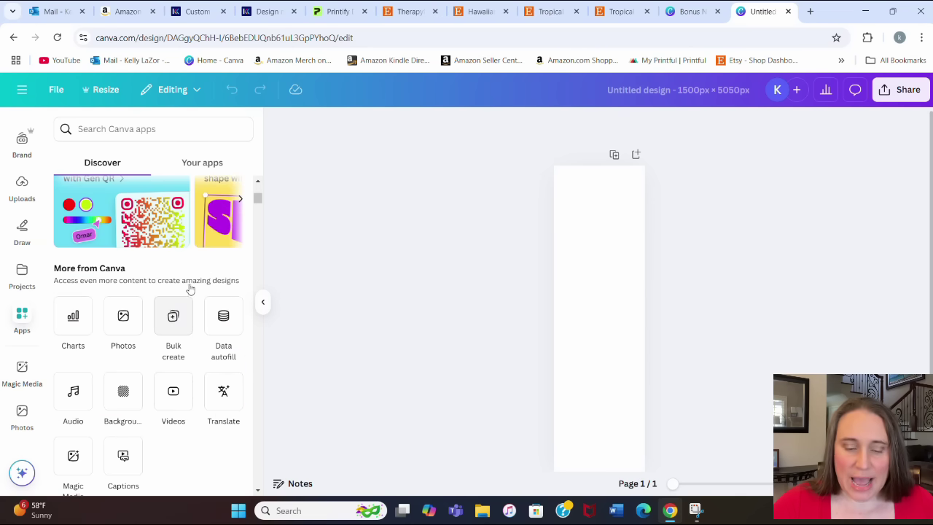
scroll(145, 284, "down", 4)
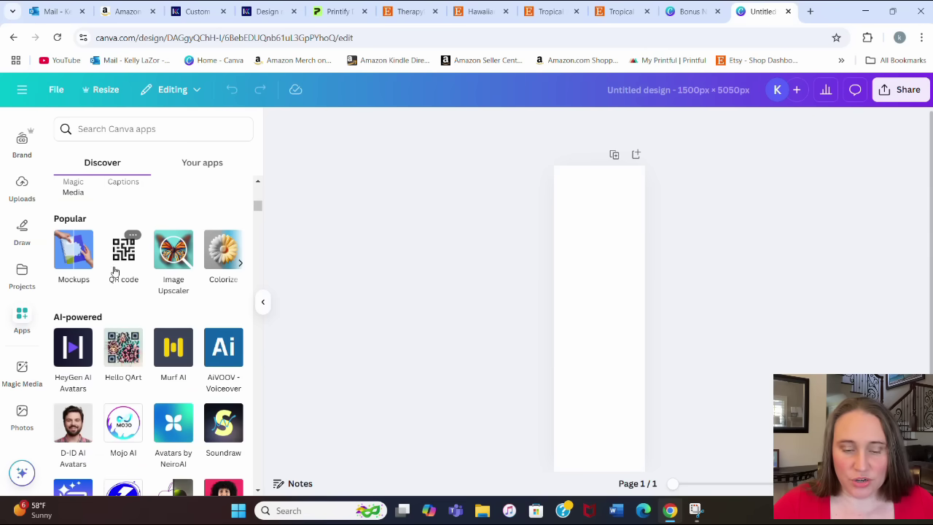
scroll(181, 247, "down", 1)
scroll(181, 247, "down", 1)
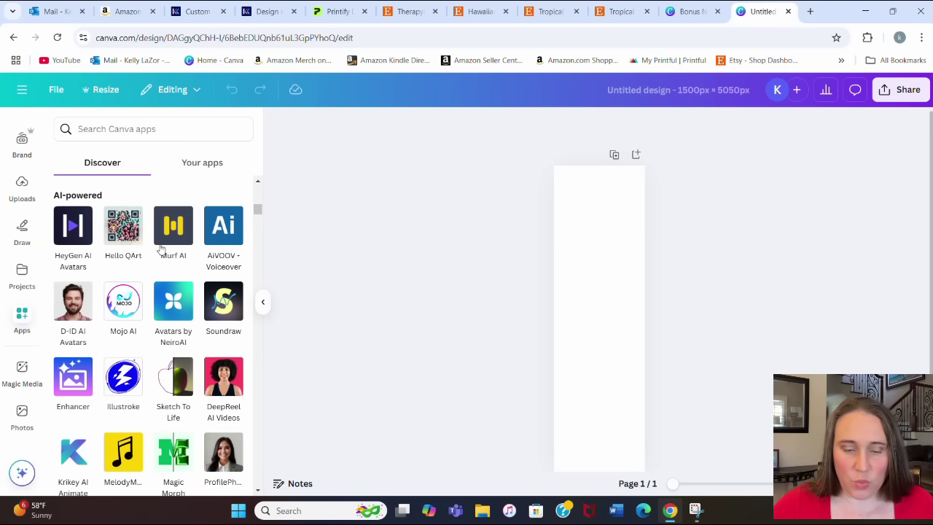
scroll(162, 245, "down", 3)
scroll(191, 290, "down", 6)
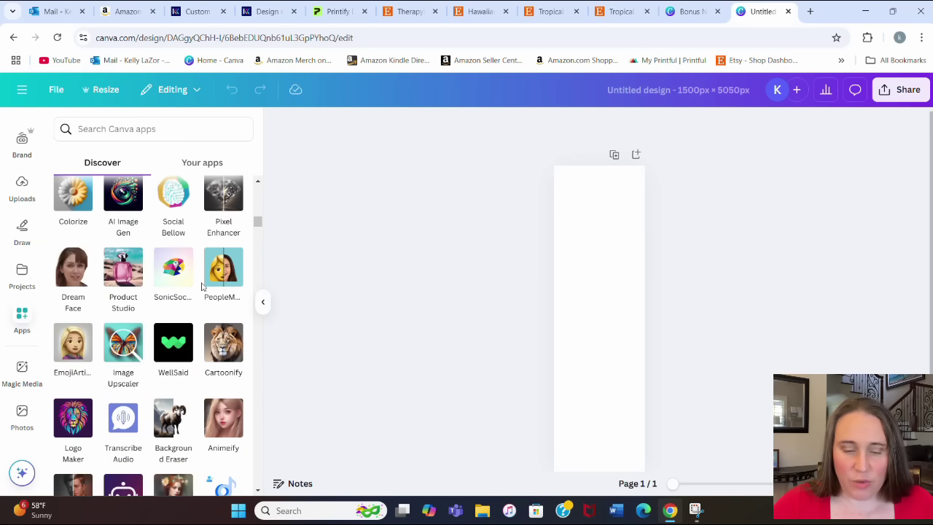
scroll(186, 295, "down", 3)
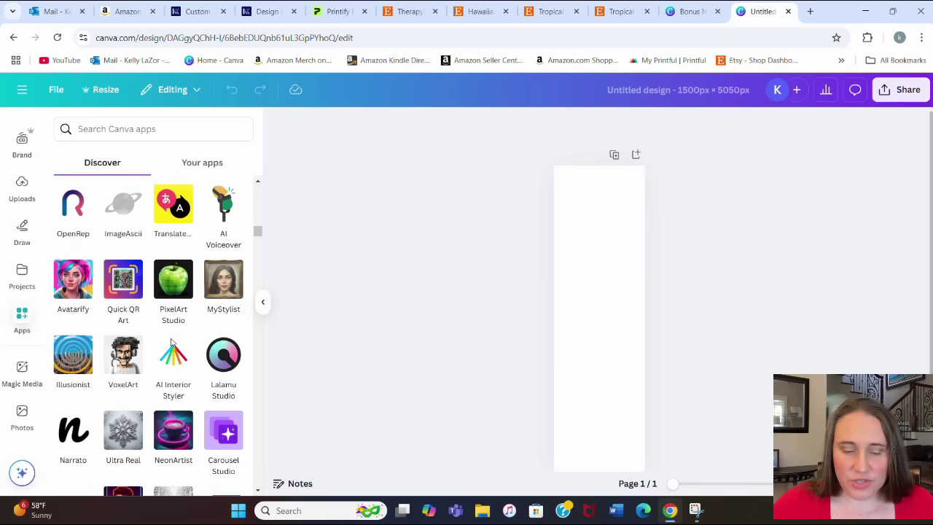
scroll(224, 324, "down", 3)
scroll(208, 325, "down", 5)
scroll(197, 321, "down", 3)
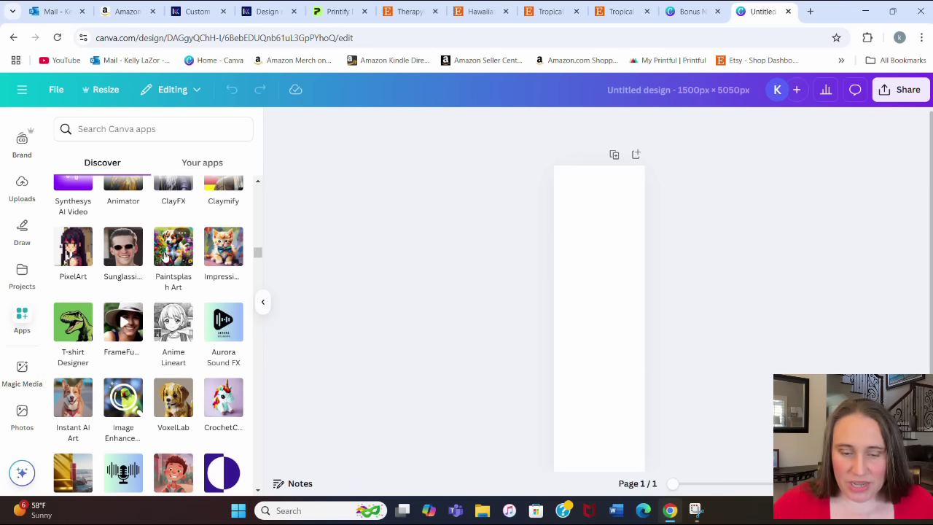
Open the Paintsplash Art app from the Apps panel.
left_click(172, 259)
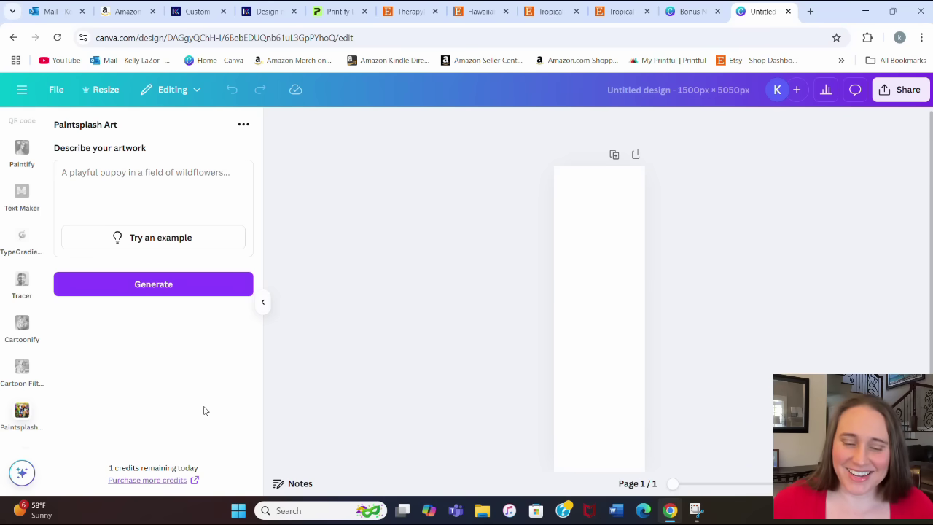
Generate a Paintsplash Art image from the prompt 'tropical beach' and place it on the page.
left_click(160, 173)
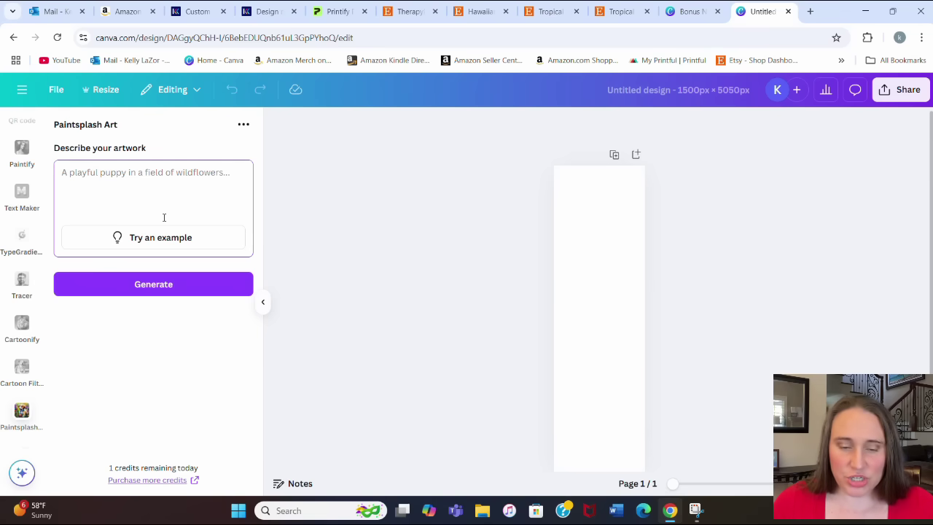
type("tropical beach")
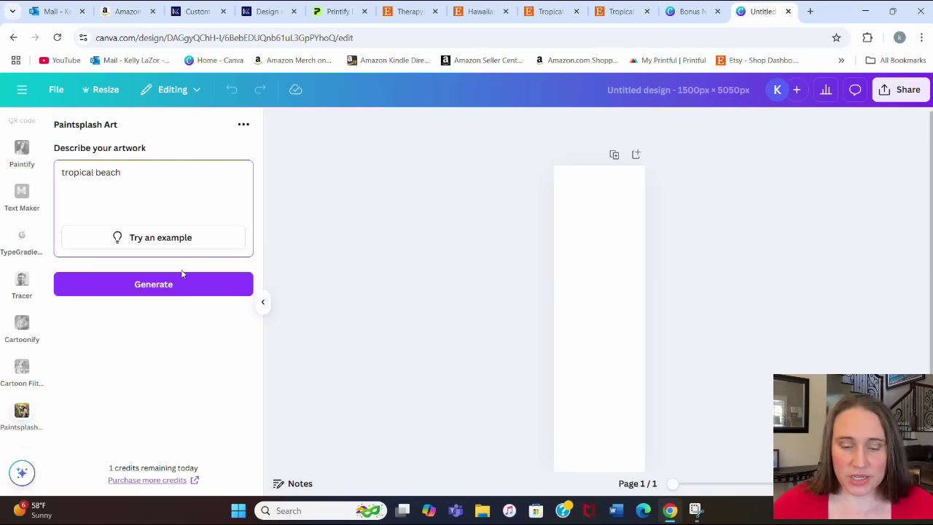
left_click(155, 289)
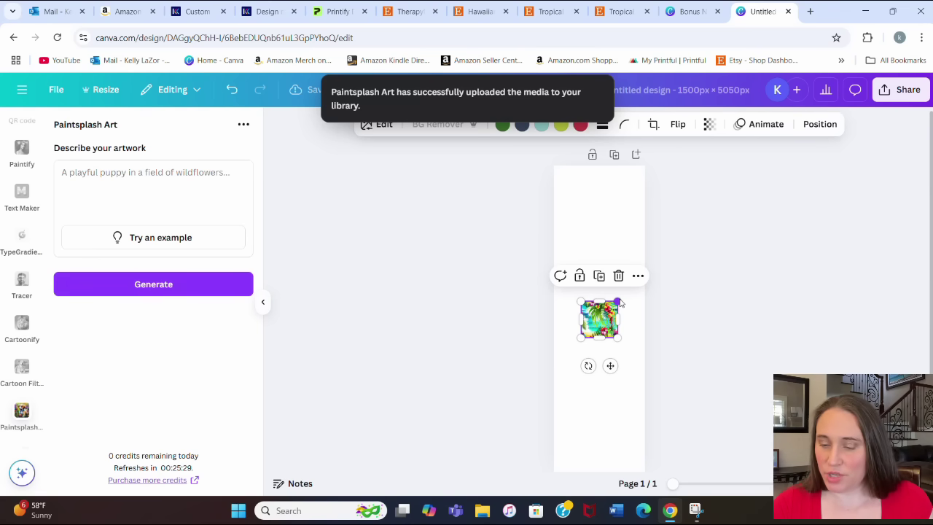
Enlarge the tropical image well past the page edges and shift it sideways.
left_click_drag(619, 302, 812, 179)
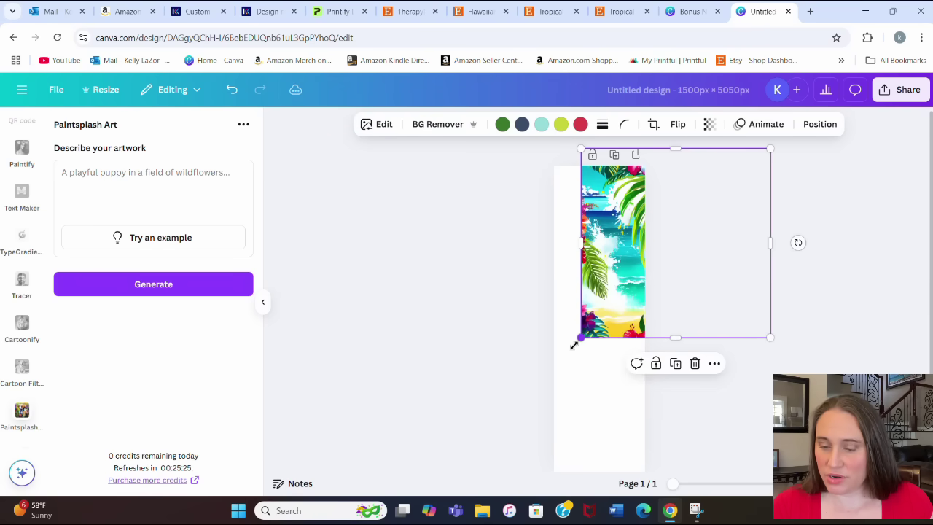
left_click_drag(569, 355, 421, 494)
scroll(572, 306, "down", 1)
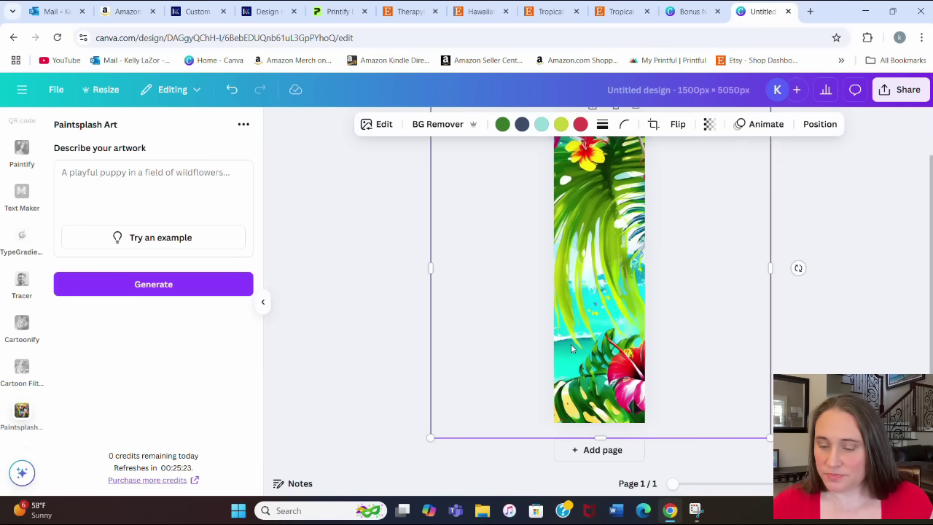
left_click_drag(572, 348, 466, 335)
scroll(662, 354, "up", 1)
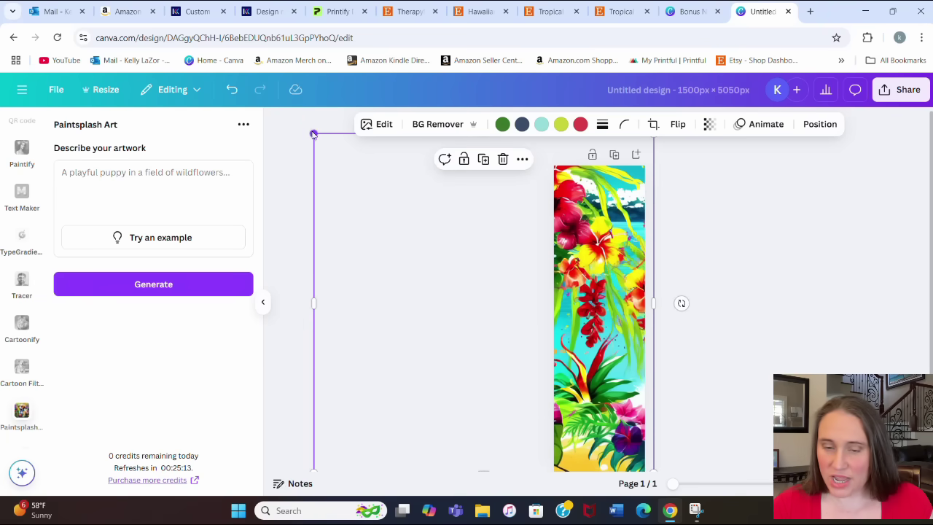
Shrink the image slightly and nudge it right so the red hibiscus and palms fill the strip.
left_click_drag(314, 133, 342, 164)
scroll(679, 304, "down", 2)
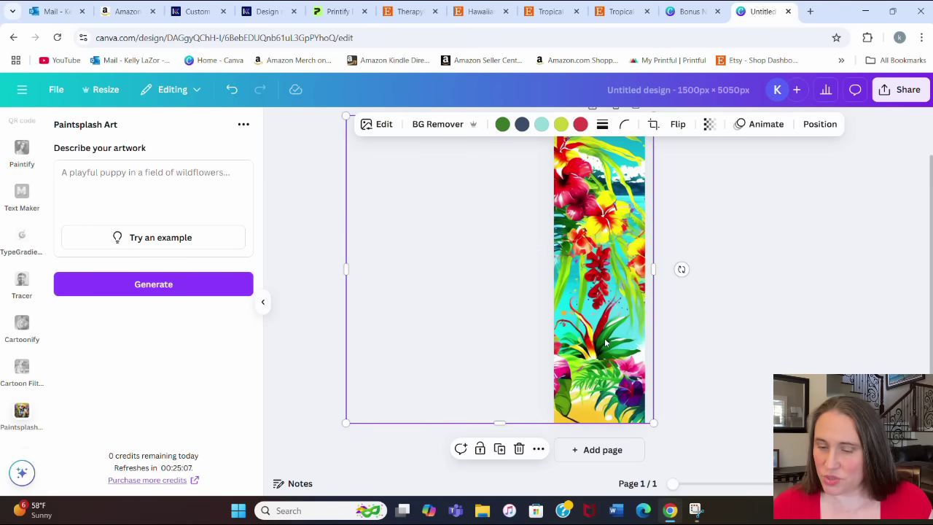
left_click_drag(604, 254, 623, 245)
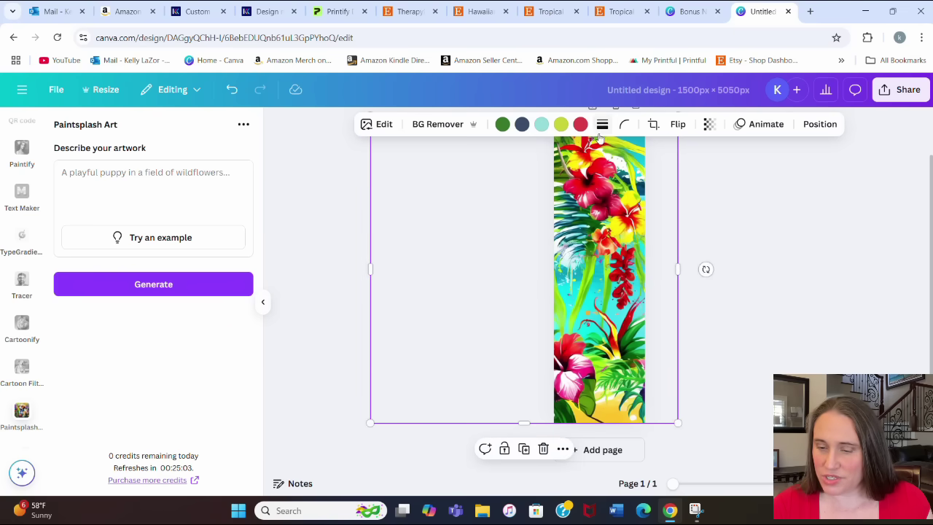
scroll(582, 186, "up", 2)
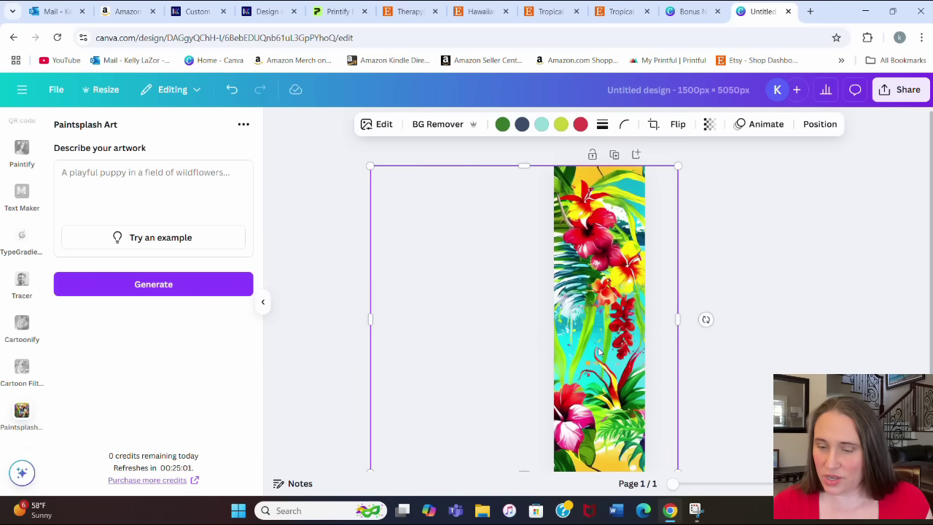
left_click_drag(596, 365, 576, 358)
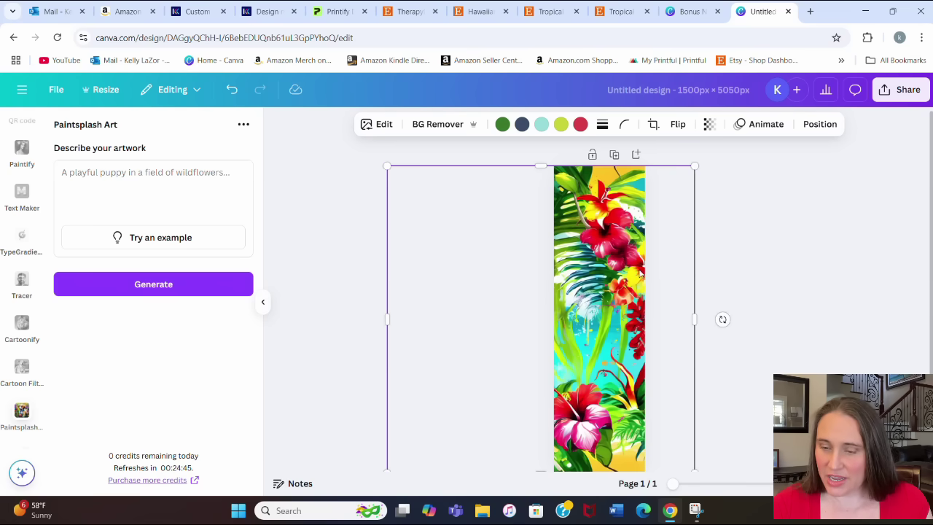
scroll(775, 240, "down", 1)
left_click(784, 291)
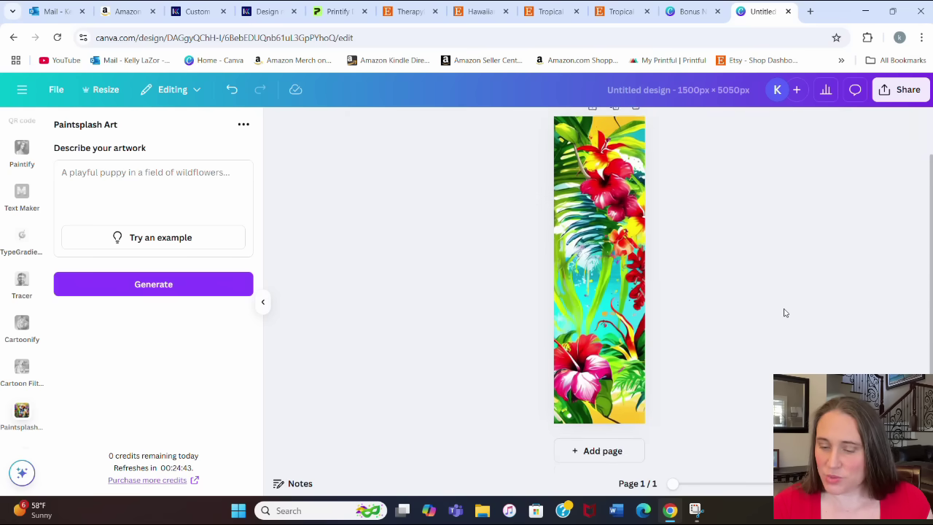
scroll(785, 312, "up", 1)
Add two more blank pages so the design holds three pages.
scroll(652, 261, "down", 1)
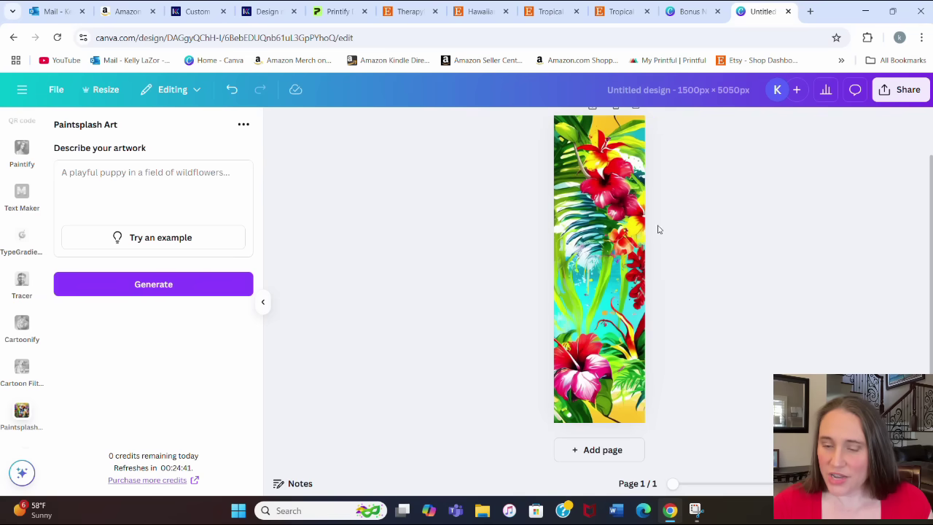
left_click(591, 457)
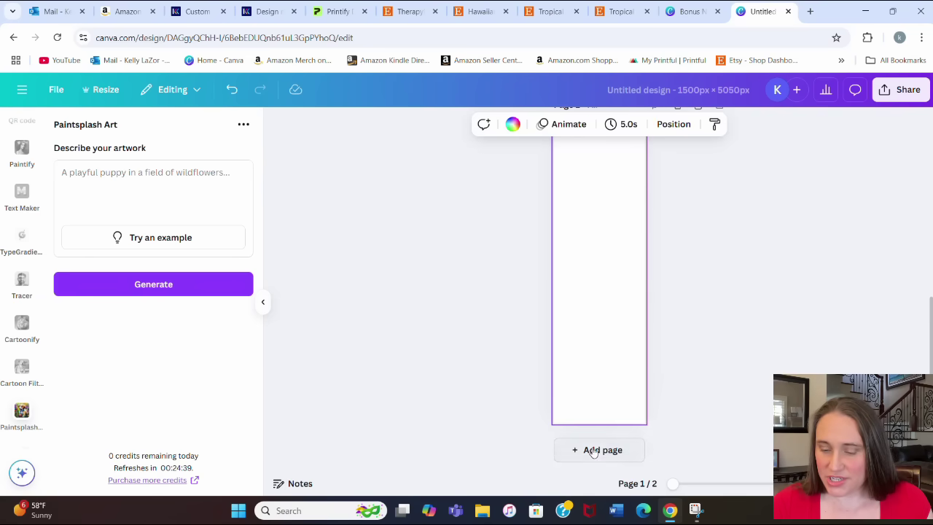
scroll(604, 427, "up", 4)
scroll(698, 373, "down", 3)
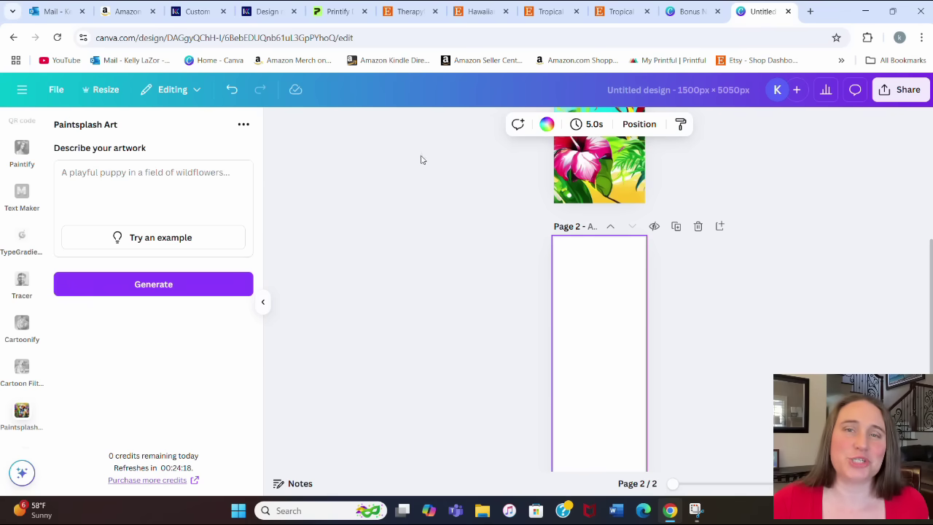
scroll(718, 294, "up", 1)
scroll(611, 258, "up", 4)
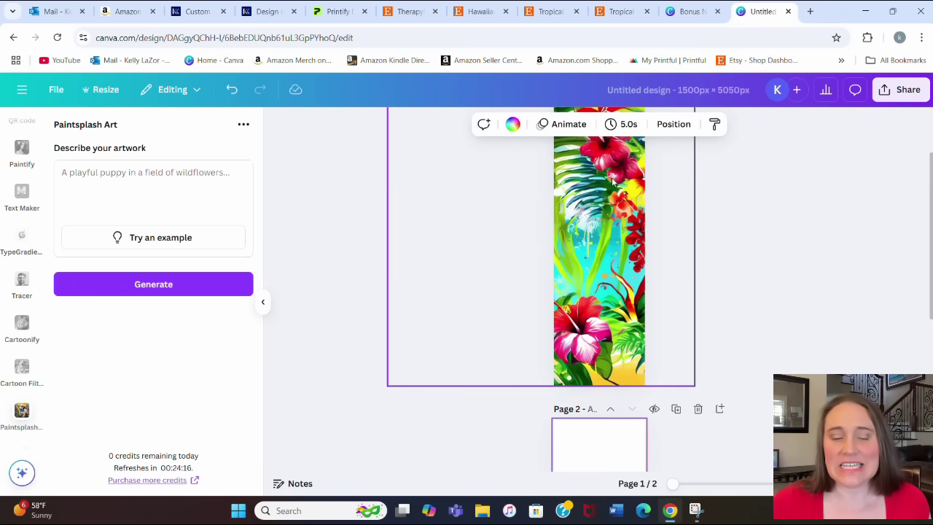
scroll(609, 257, "down", 1)
scroll(611, 284, "up", 3)
scroll(616, 313, "down", 4)
scroll(626, 284, "down", 2)
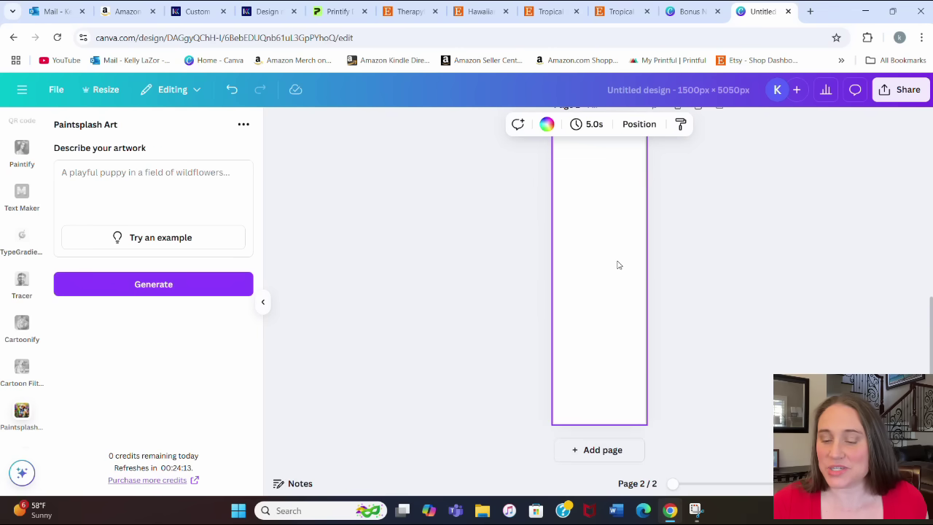
left_click(576, 456)
scroll(617, 298, "up", 3)
scroll(606, 350, "down", 3)
scroll(606, 335, "up", 6)
scroll(609, 326, "up", 5)
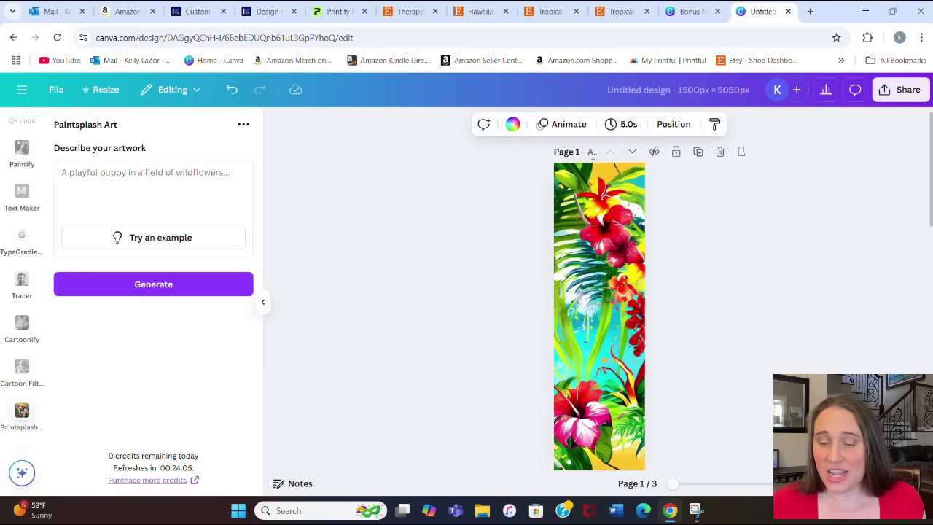
Enter a title for page 1 holding the tropical floral artwork.
type("r")
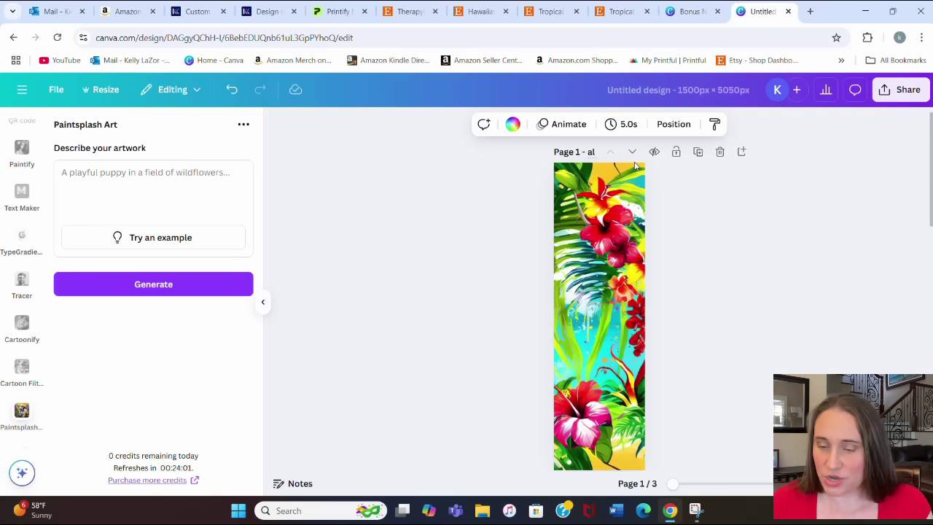
type("eb")
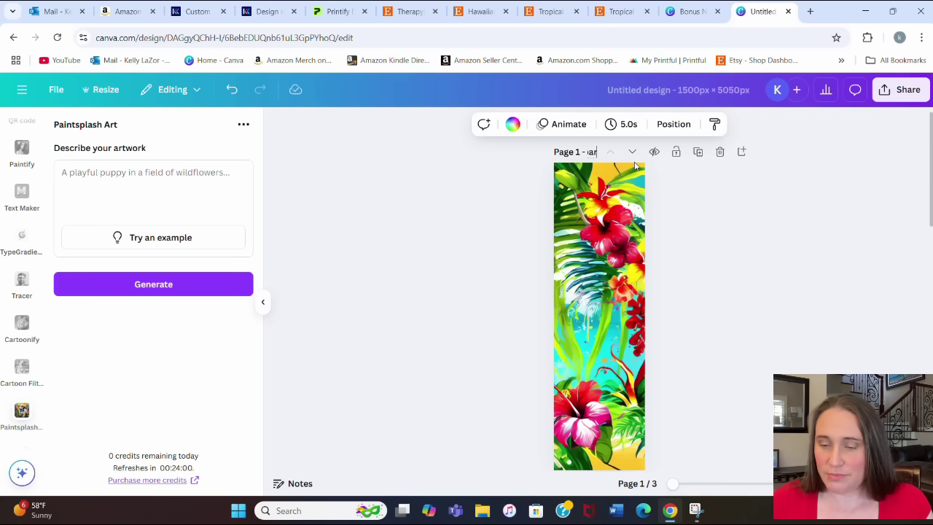
type("d")
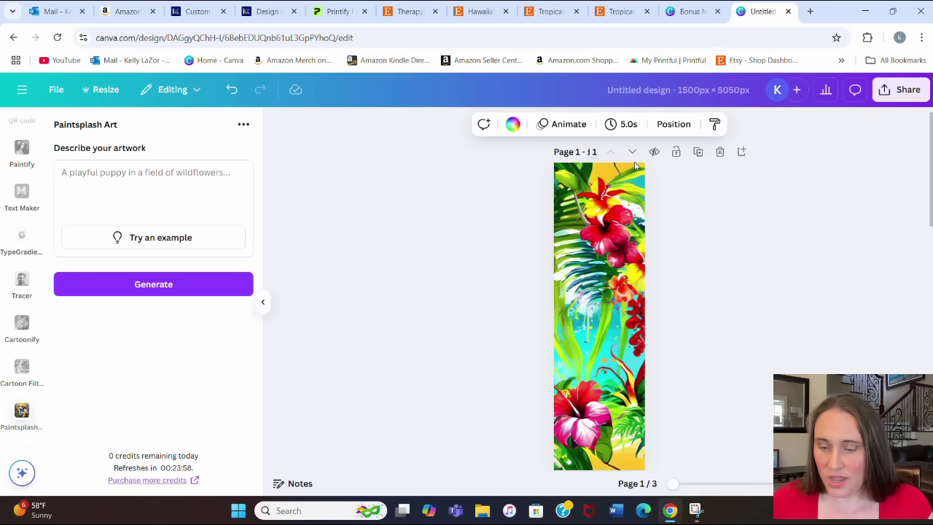
scroll(576, 354, "down", 6)
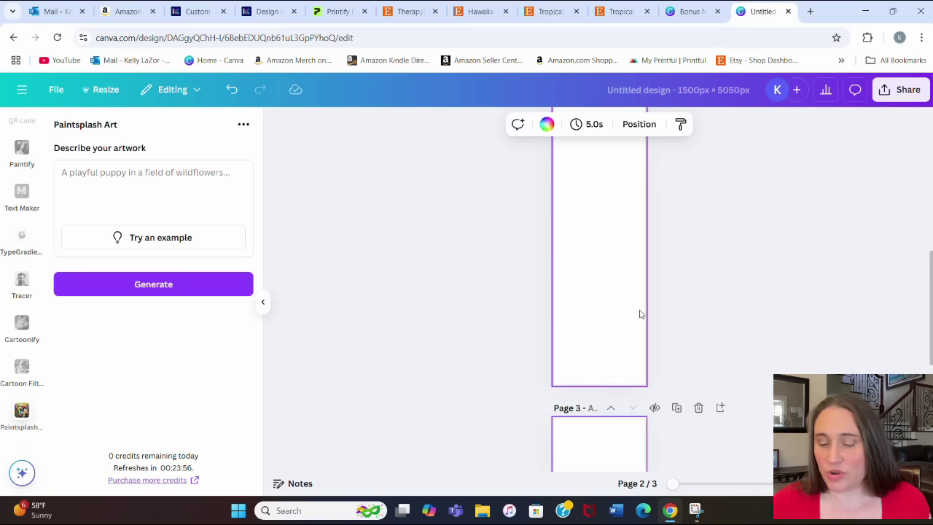
scroll(642, 335, "down", 2)
scroll(645, 328, "up", 10)
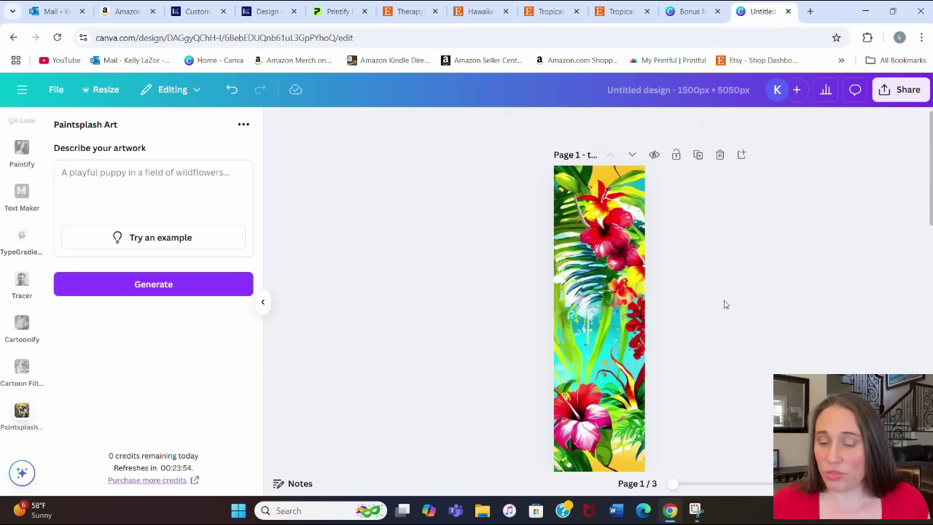
Set the Canva PNG download size to 1.25× (1,875 × 6,313 px).
left_click(886, 94)
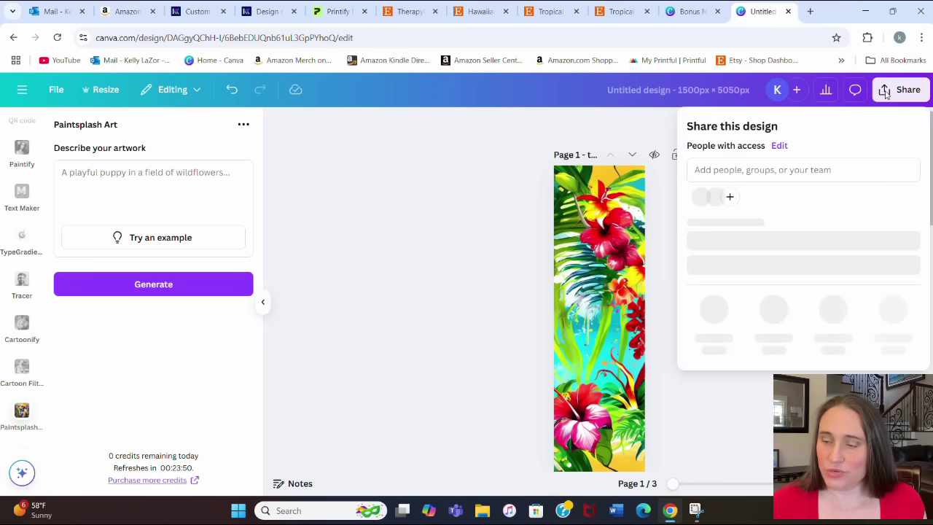
left_click(712, 327)
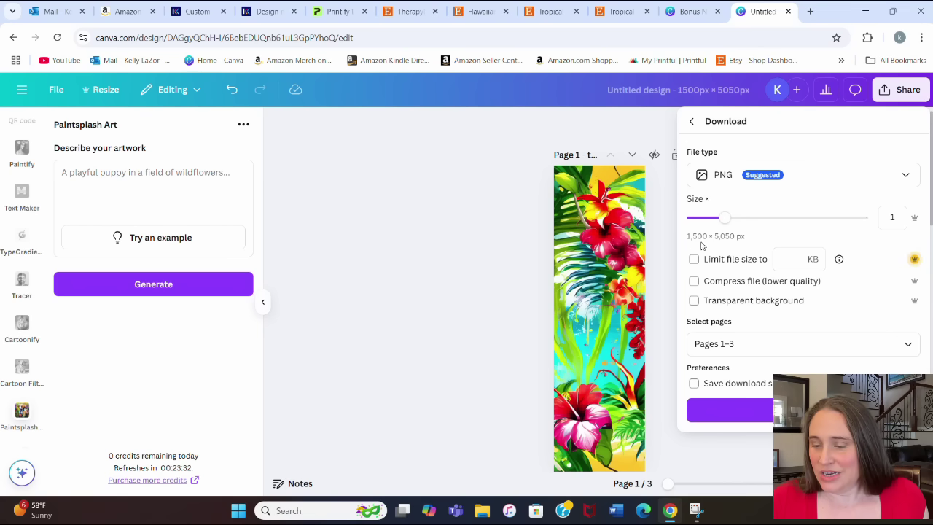
left_click(743, 220)
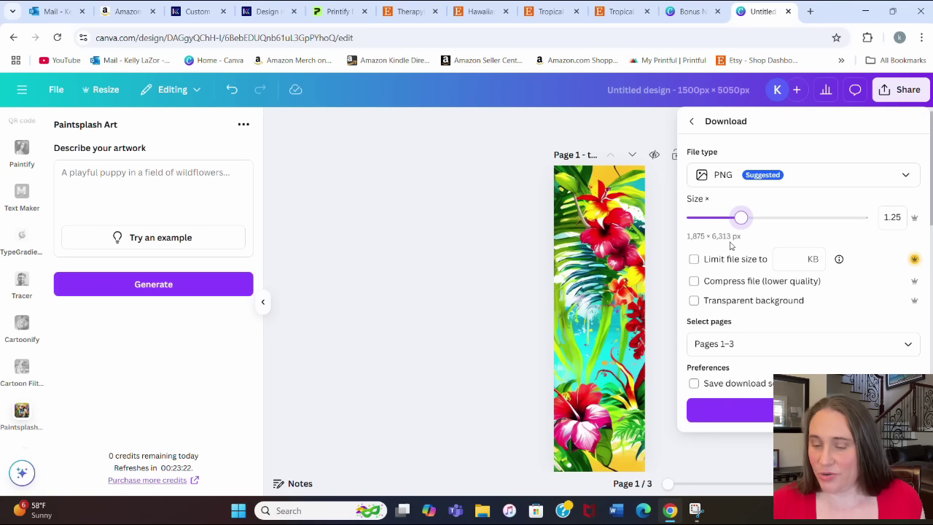
left_click(781, 219)
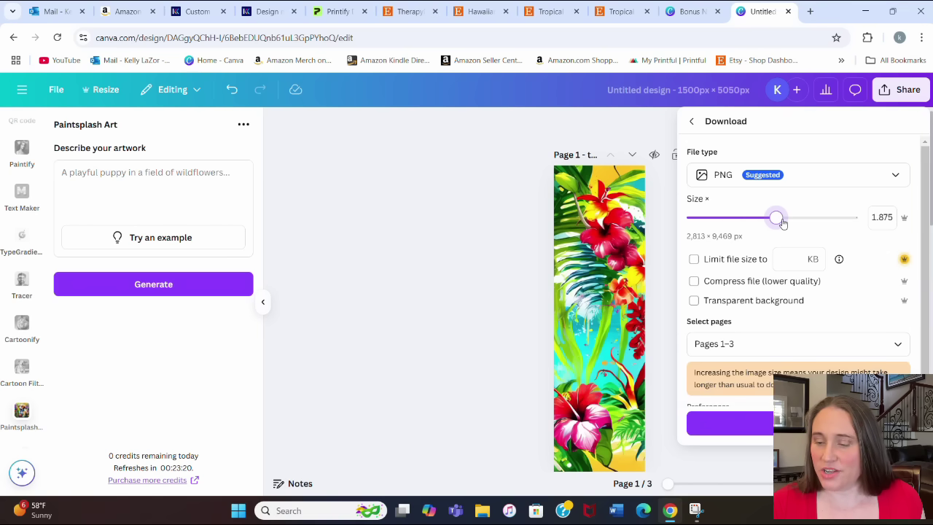
left_click(717, 220)
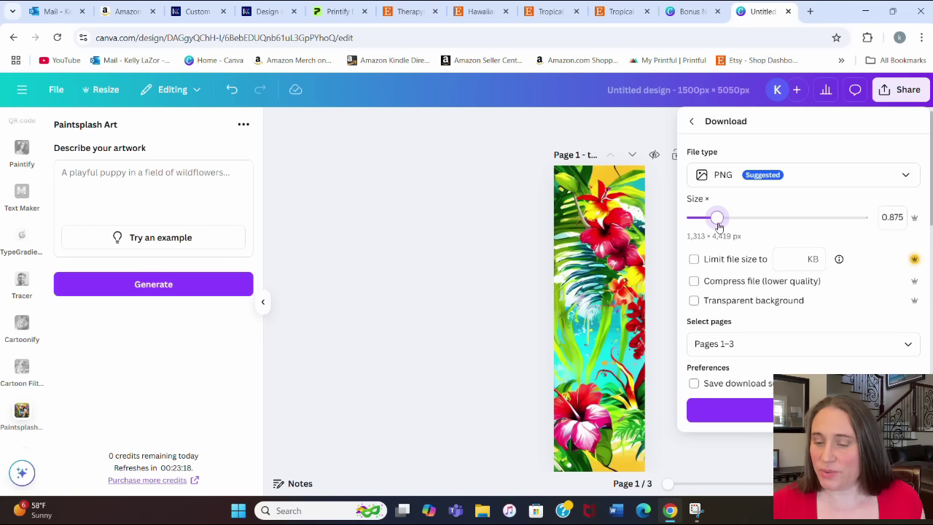
left_click_drag(720, 223, 741, 219)
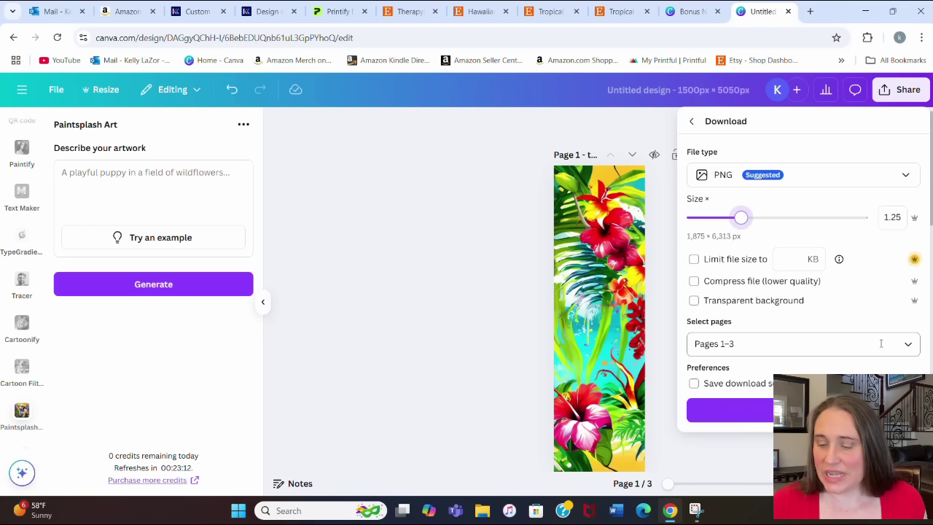
Limit the export to the current page 1 and download it as a PNG.
left_click(907, 343)
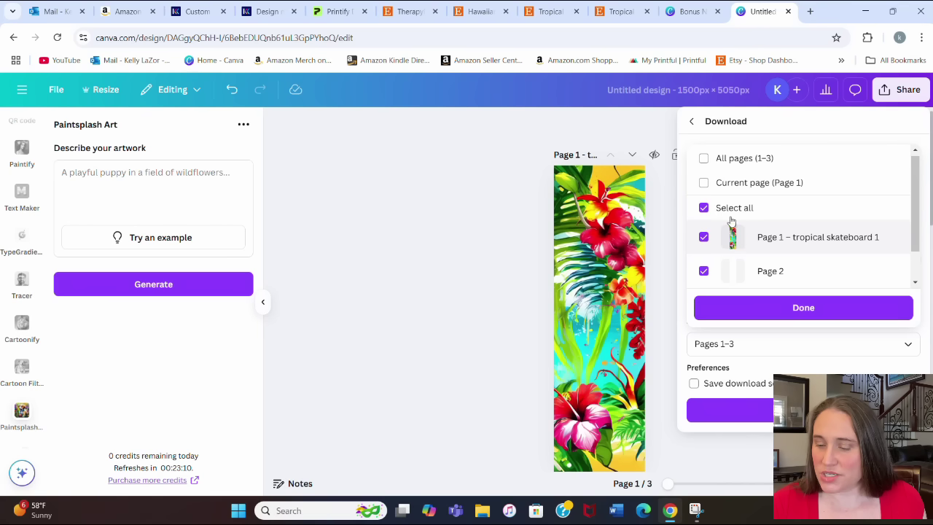
left_click(733, 188)
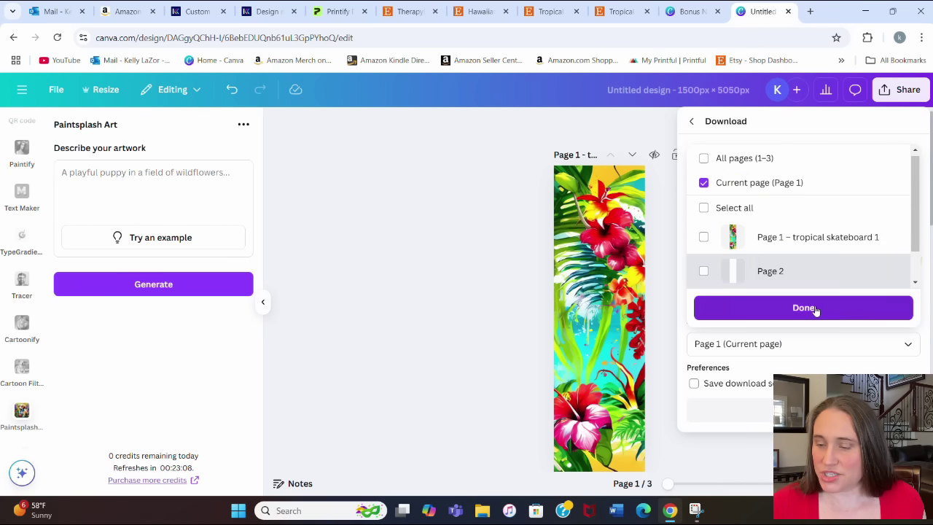
left_click(814, 310)
left_click(728, 410)
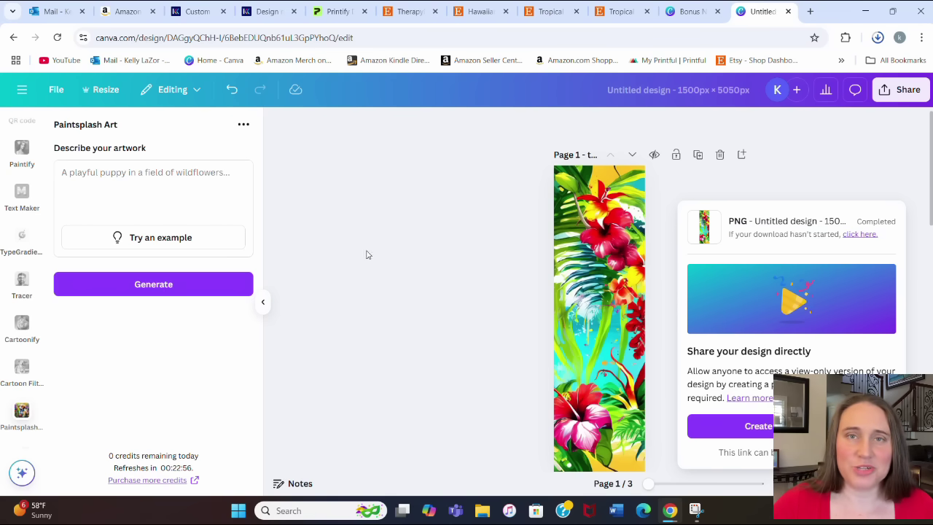
Upload tropical skateboard 1.png from Downloads into the PrintKK Design Maker's My images.
left_click(269, 11)
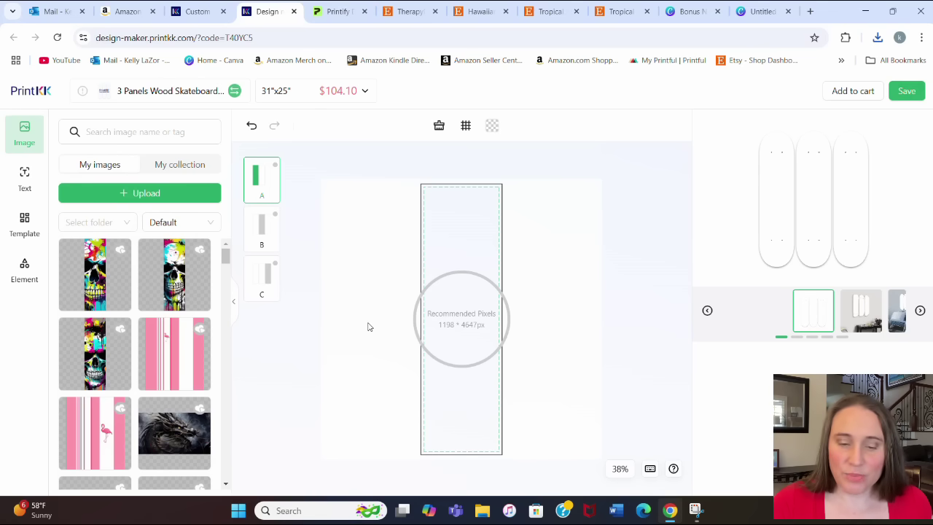
left_click(145, 194)
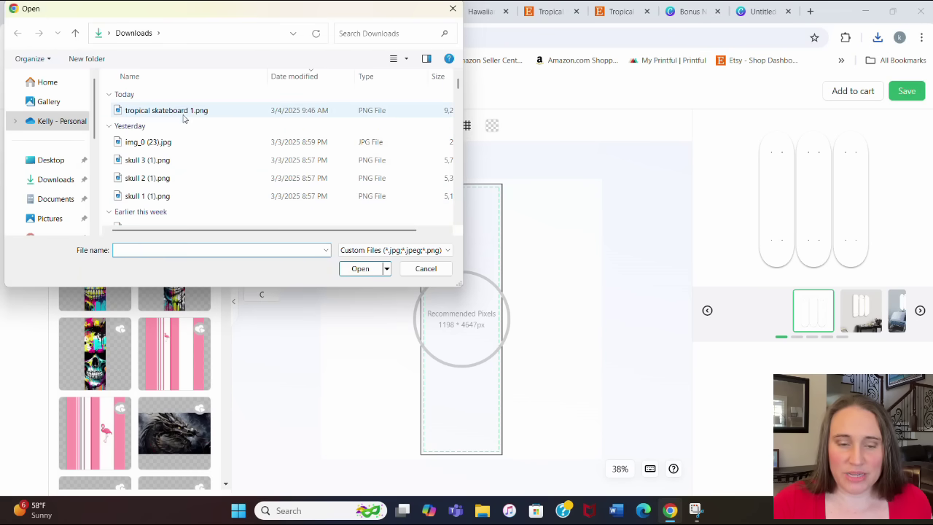
left_click(183, 112)
left_click(360, 268)
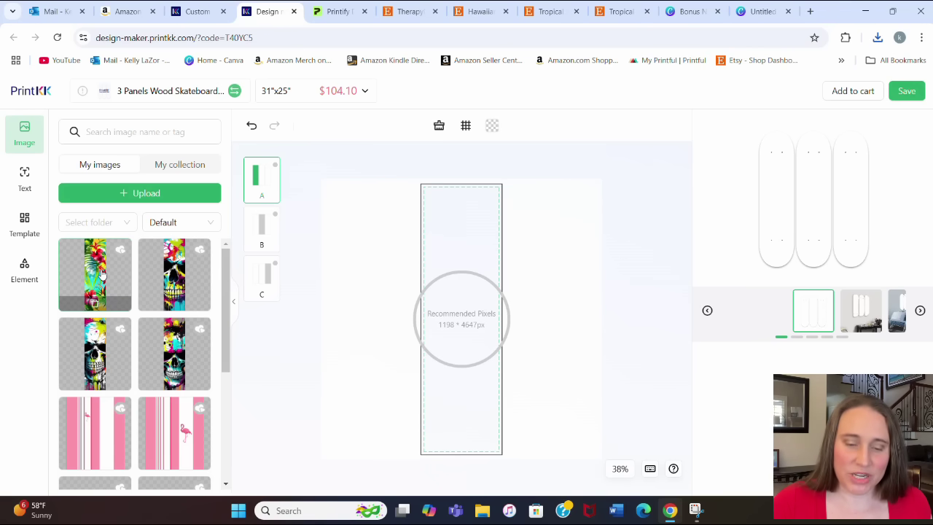
Apply the tropical skateboard 1.png artwork to panel A, then select empty panel B.
left_click(101, 273)
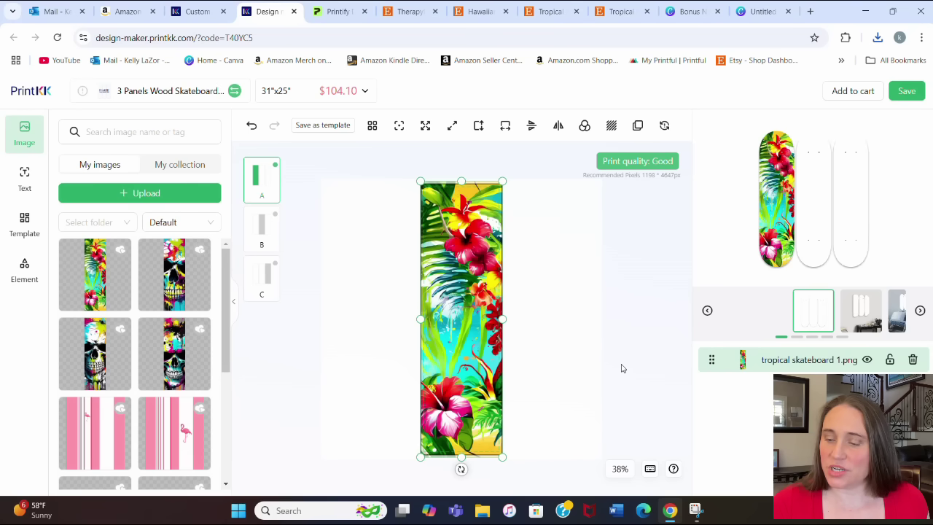
left_click(270, 238)
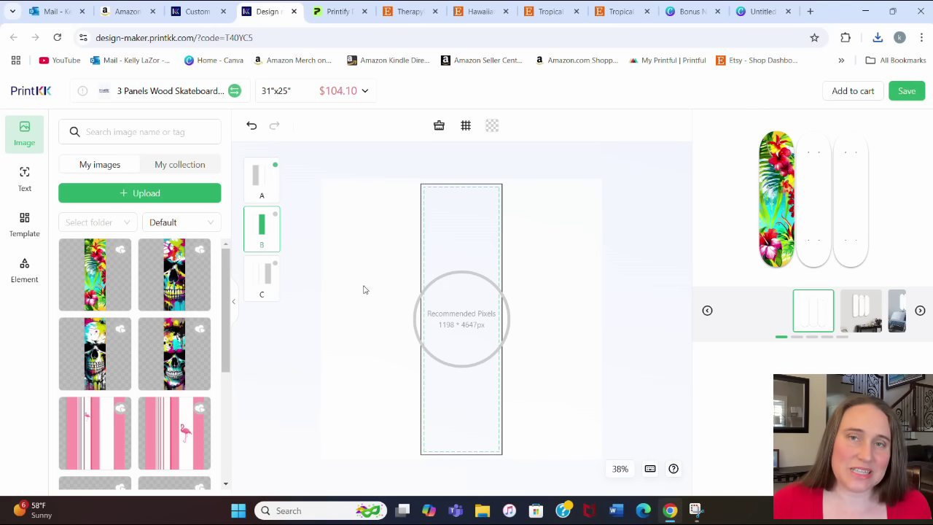
Place a tropical beach image on panel B and the paint 2.png floral image on panel C.
scroll(161, 309, "down", 10)
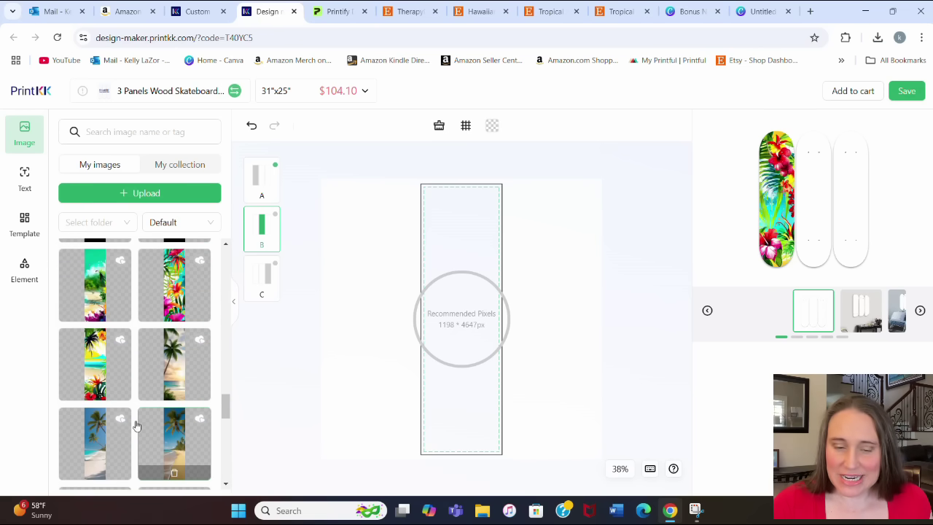
left_click(101, 362)
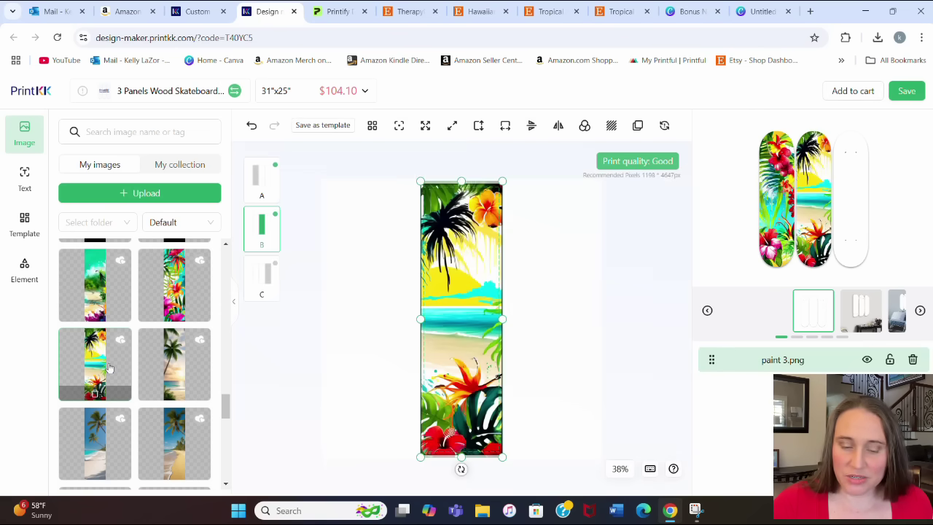
left_click(272, 286)
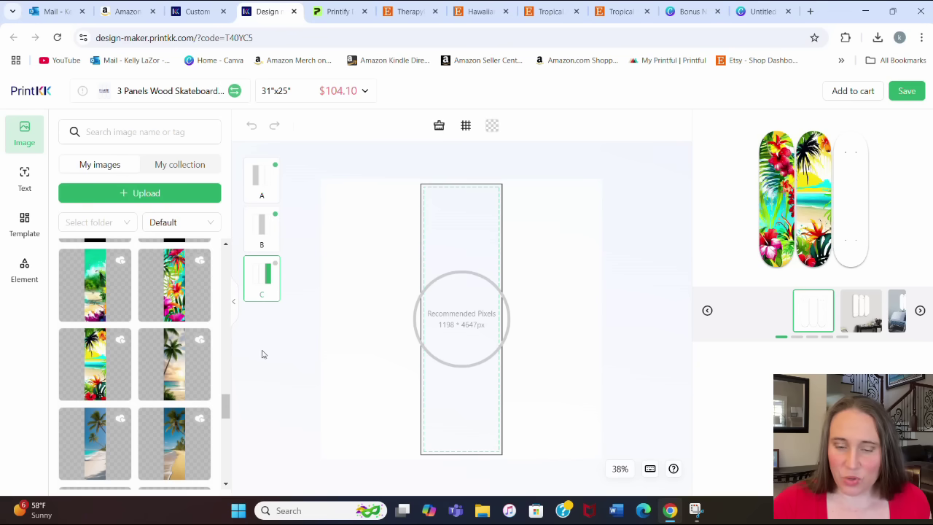
left_click(184, 288)
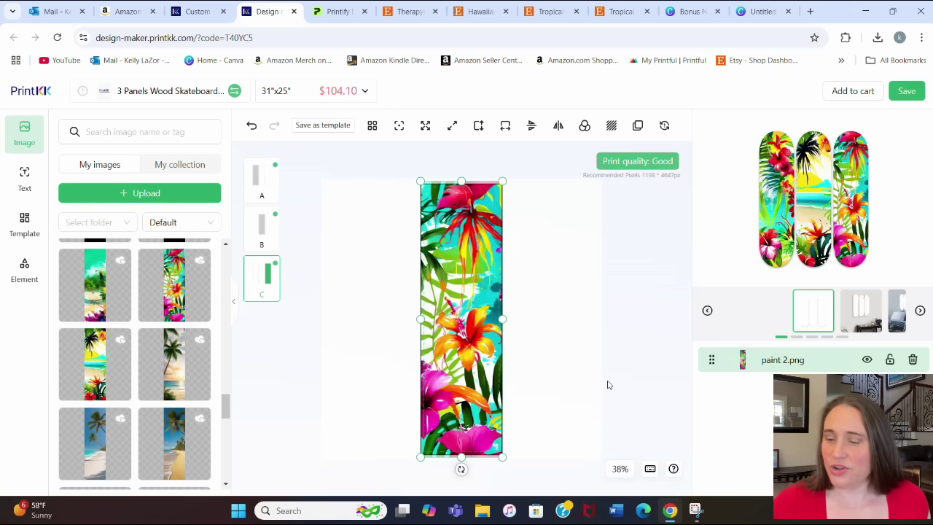
Step through the mockup scenes to the white-sofa living-room preview.
left_click(848, 319)
left_click(860, 317)
left_click(869, 319)
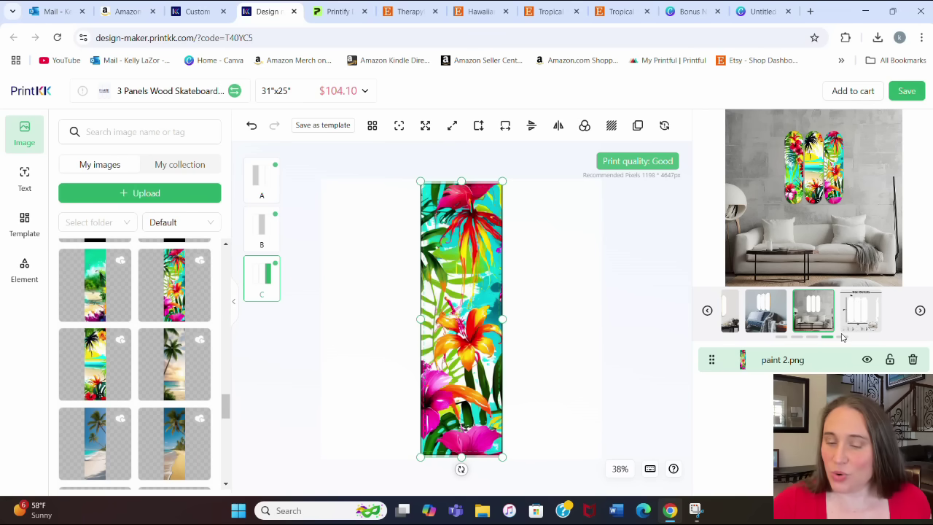
Save the three-panel tropical skateboard design in PrintKK.
left_click(907, 92)
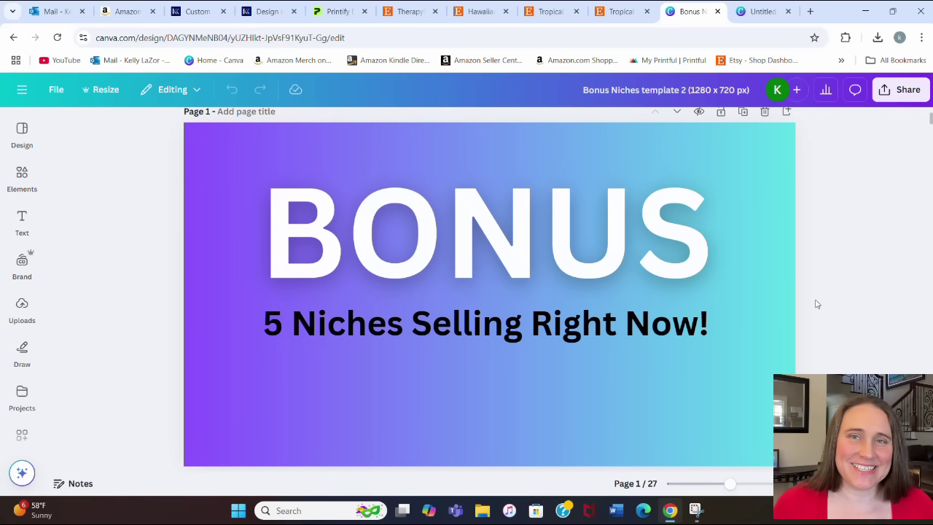
Scroll the Bonus Niches deck down to page 3's list of five beach niches.
scroll(909, 208, "down", 10)
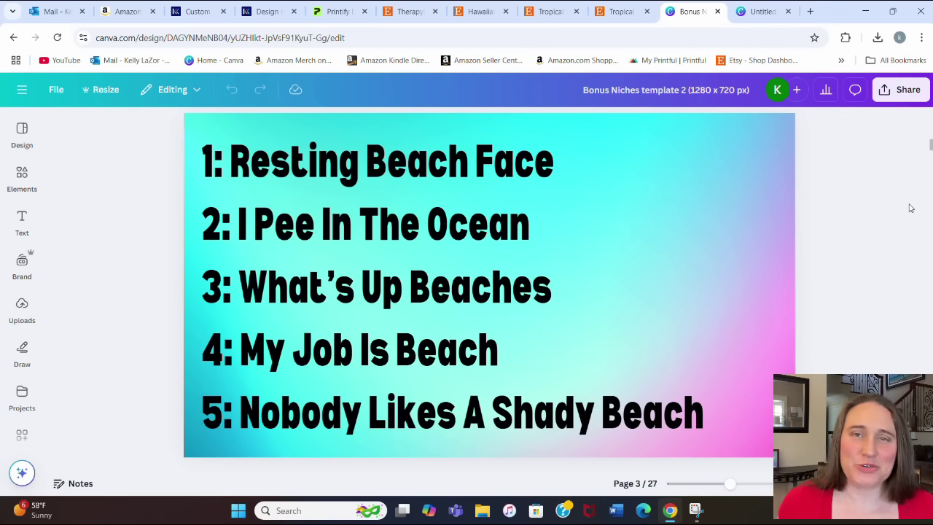